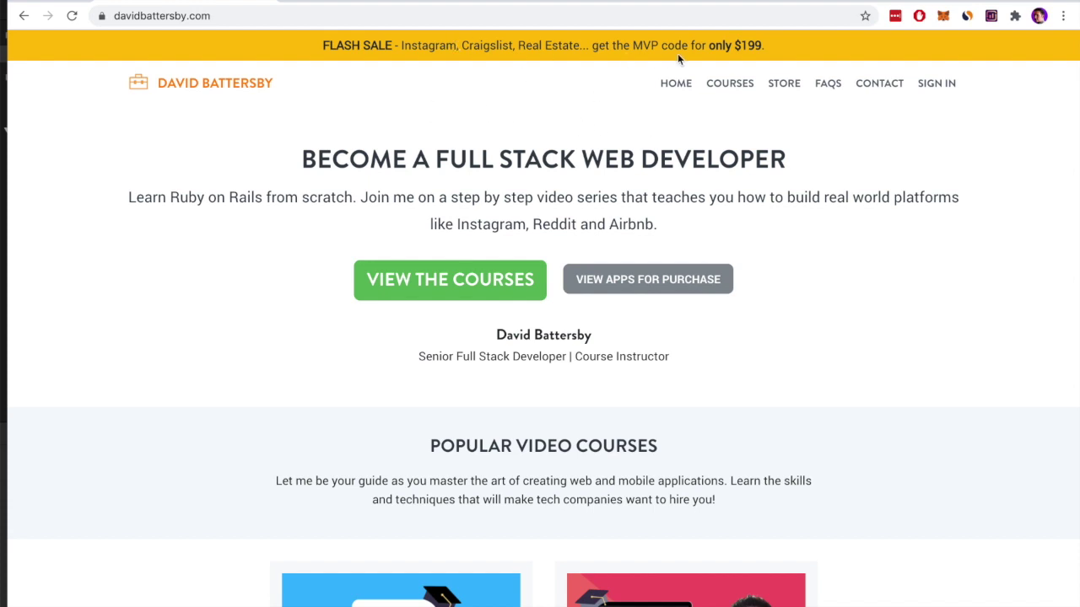
# Scroll the home page to the Web Apps for Your Startup cards with the Craigslist, Instagram and Tinder clones
pyautogui.scroll(-8, 785, 285)
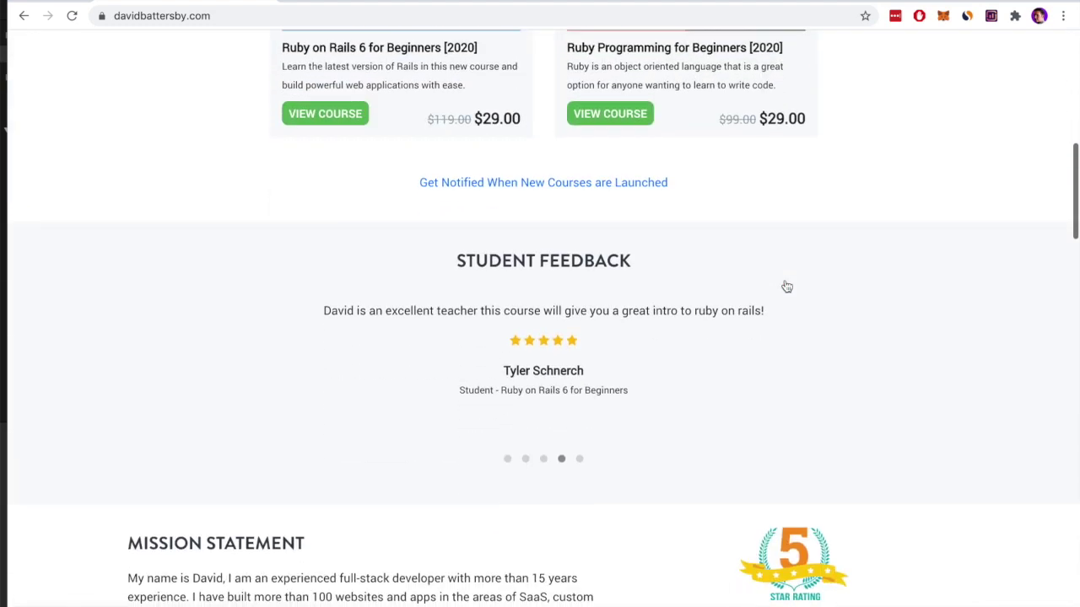
pyautogui.scroll(-9, 787, 287)
pyautogui.scroll(1, 717, 280)
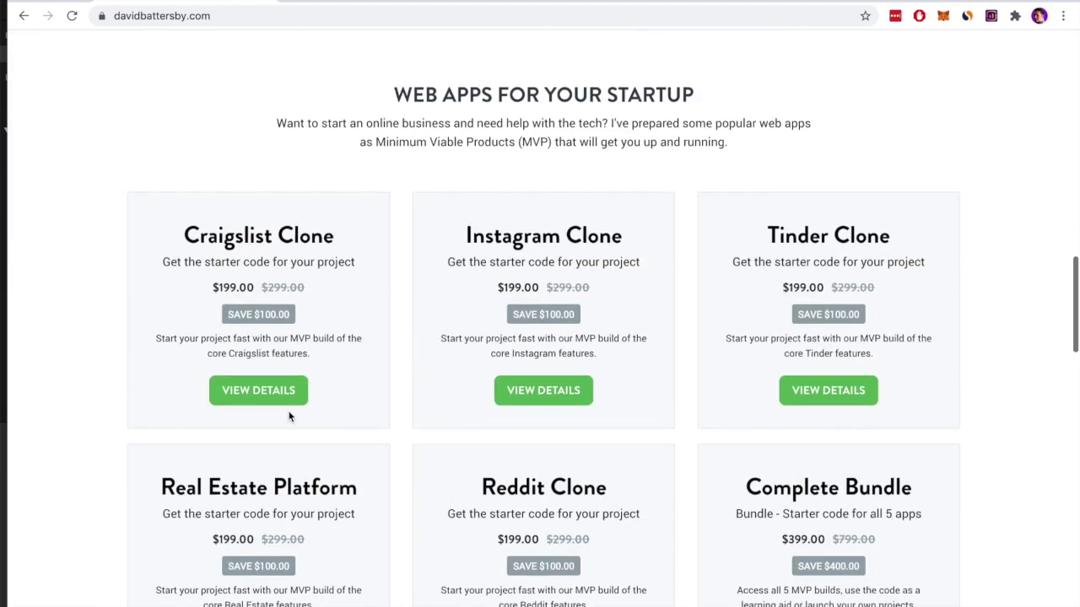
# Open the Craigslist Clone product details page and scroll through its description
pyautogui.click(242, 395)
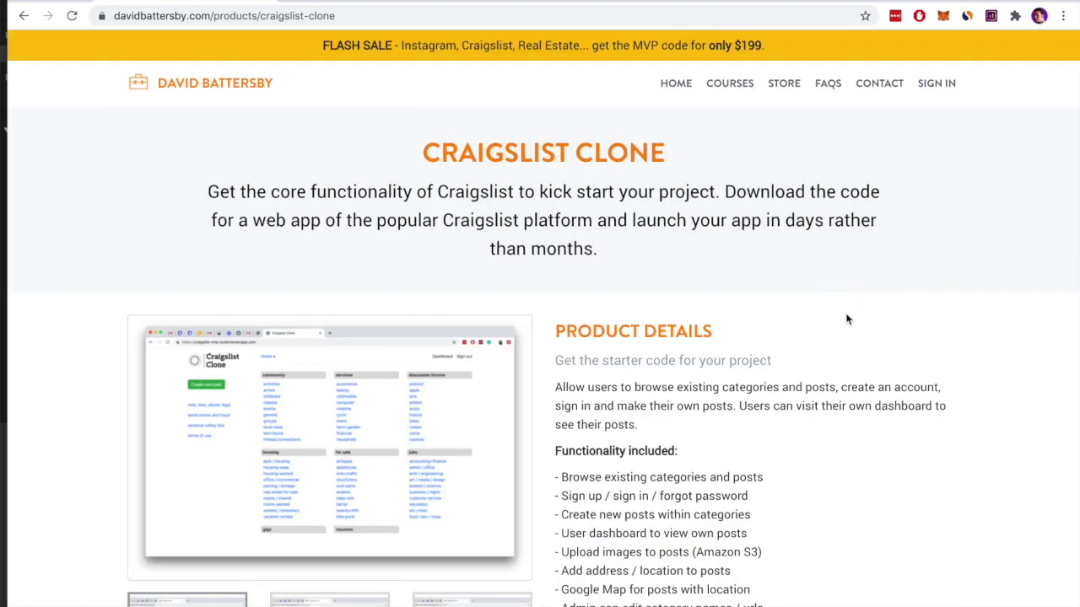
pyautogui.scroll(-3, 848, 318)
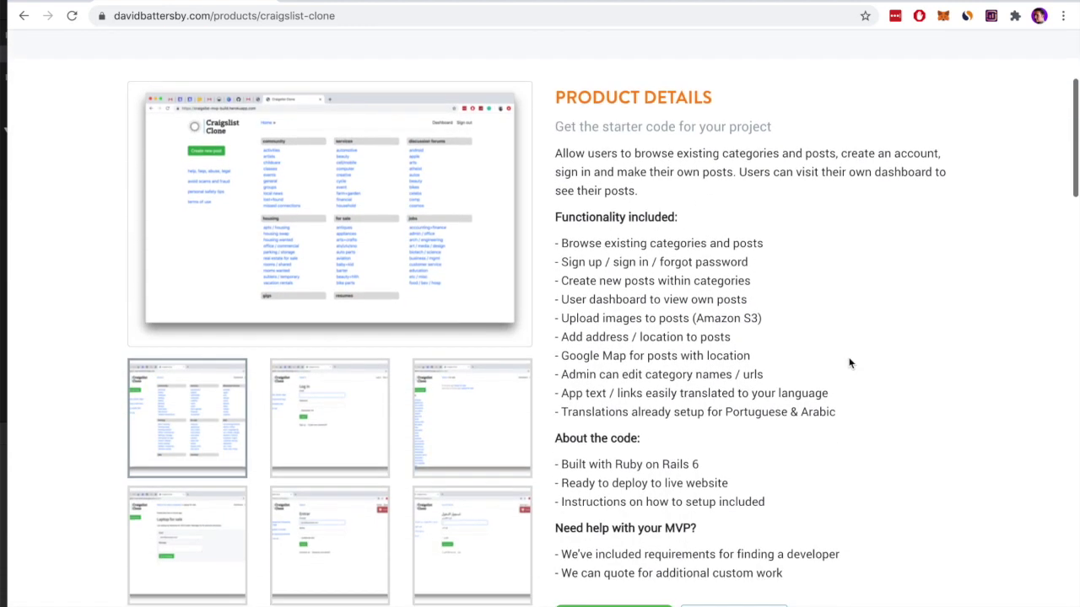
pyautogui.scroll(-2, 849, 363)
pyautogui.scroll(-2, 849, 362)
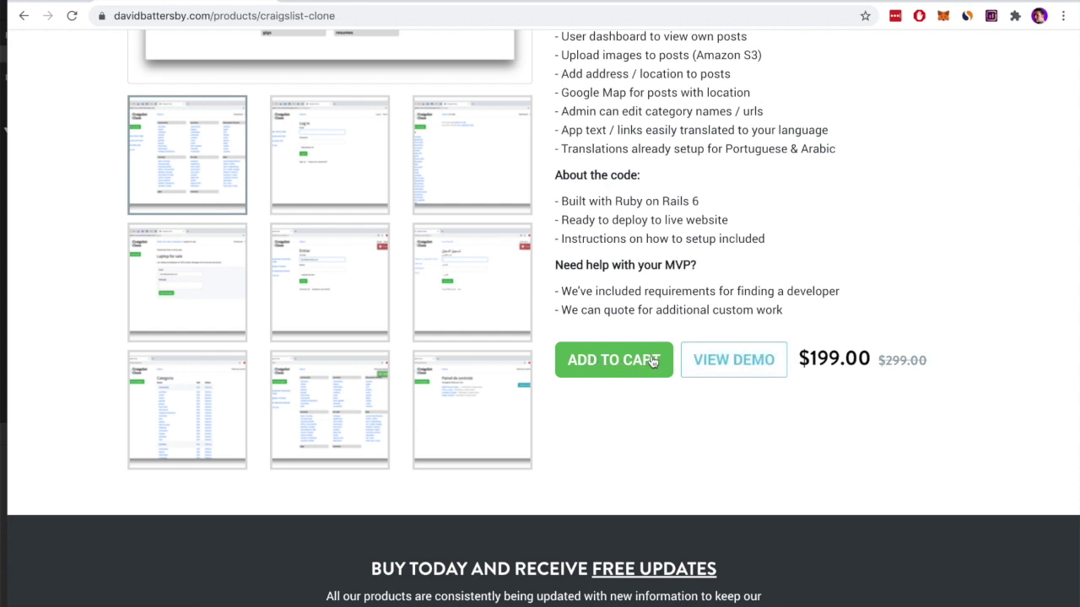
pyautogui.scroll(5, 855, 238)
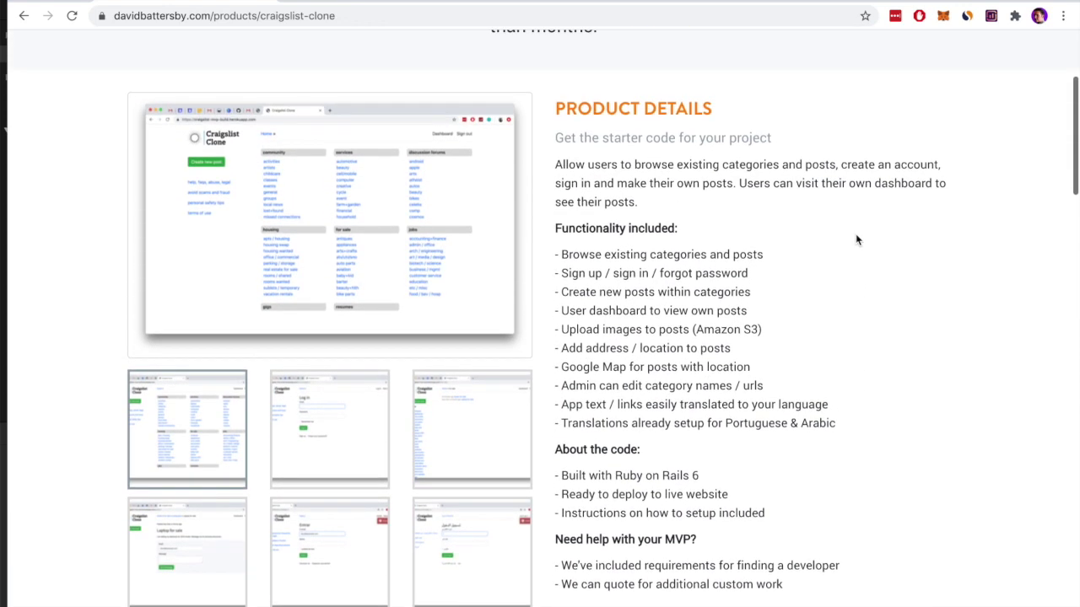
pyautogui.scroll(2, 855, 239)
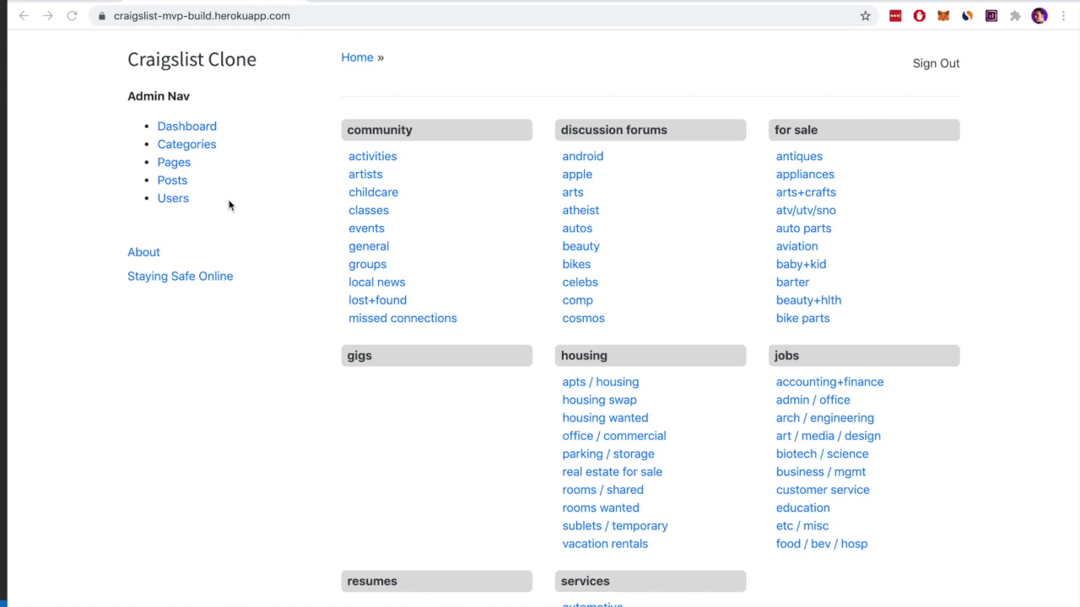
# Open the admin Dashboard, highlight the 64 users and 67 posts totals, and scroll to Latest Users
pyautogui.click(189, 128)
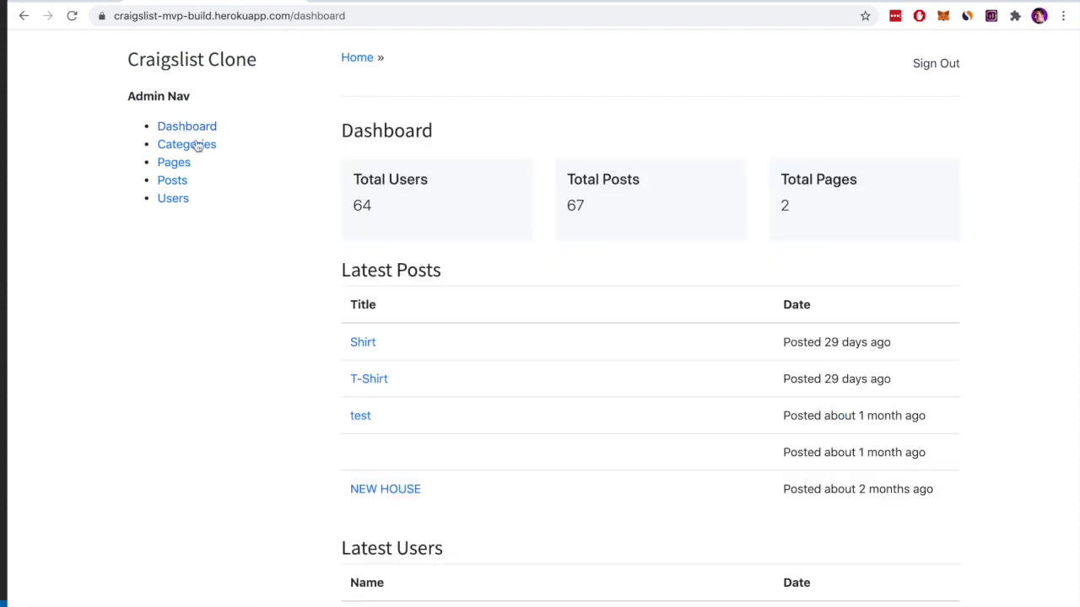
pyautogui.doubleClick(362, 205)
pyautogui.click(458, 211)
pyautogui.doubleClick(575, 206)
pyautogui.click(670, 217)
pyautogui.scroll(-2, 651, 415)
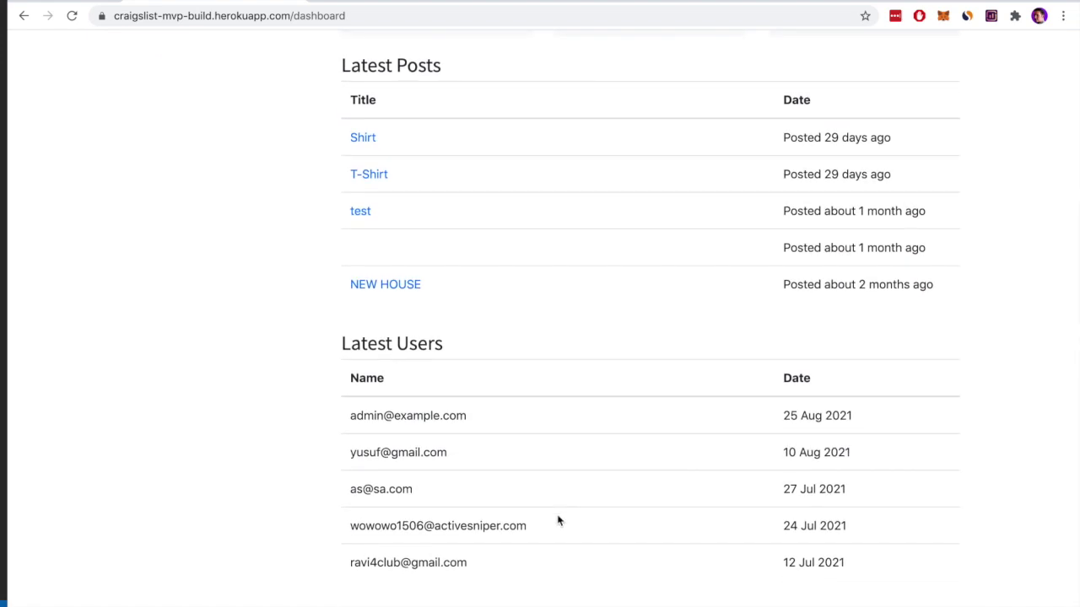
pyautogui.scroll(1, 664, 250)
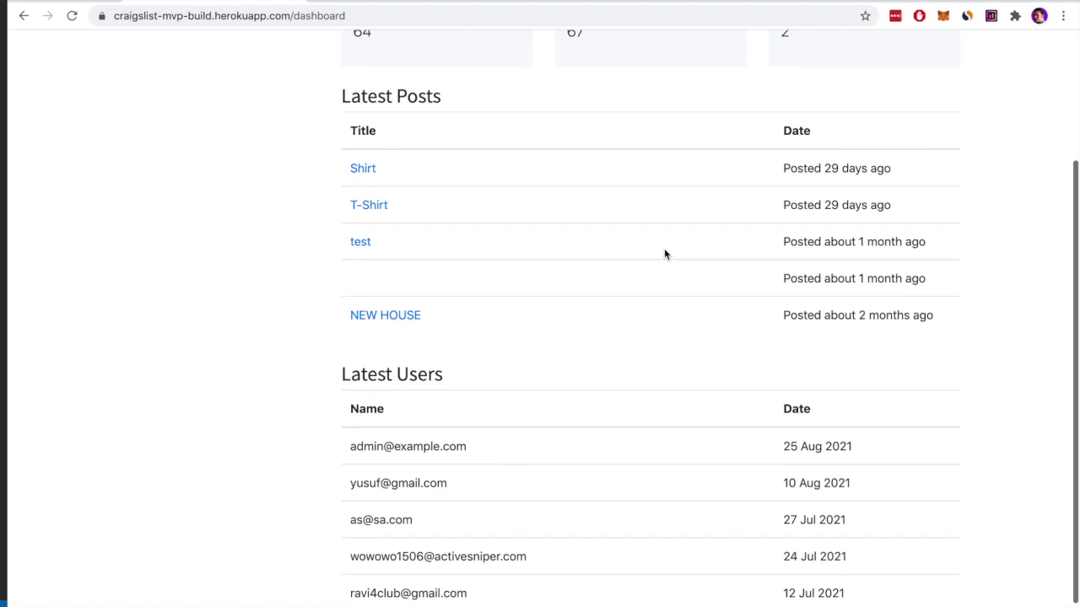
pyautogui.scroll(4, 664, 253)
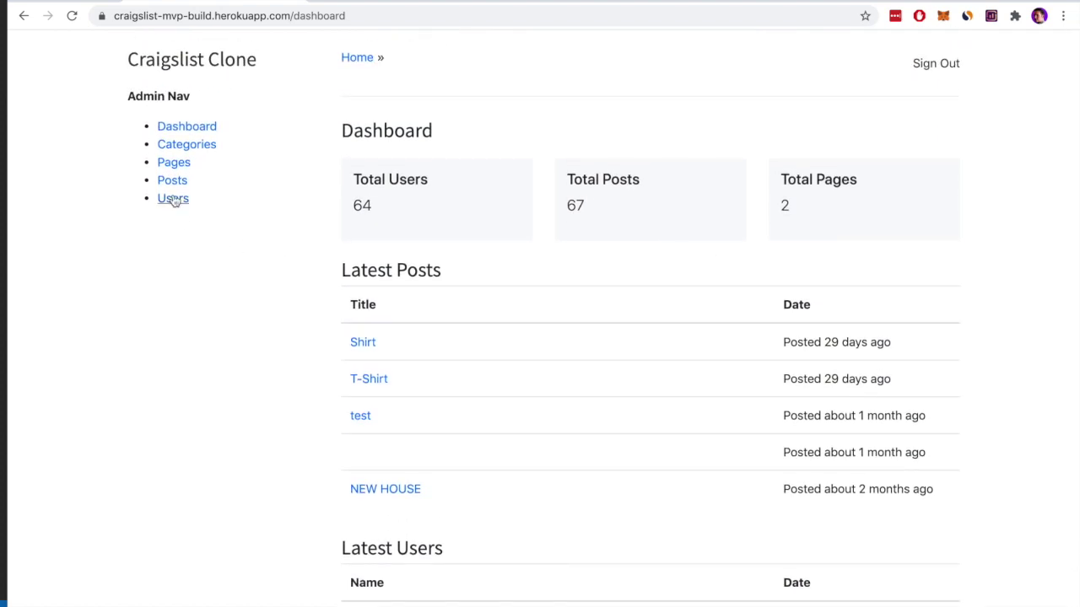
# Open the edit form for the activities category and select its English name
pyautogui.click(183, 149)
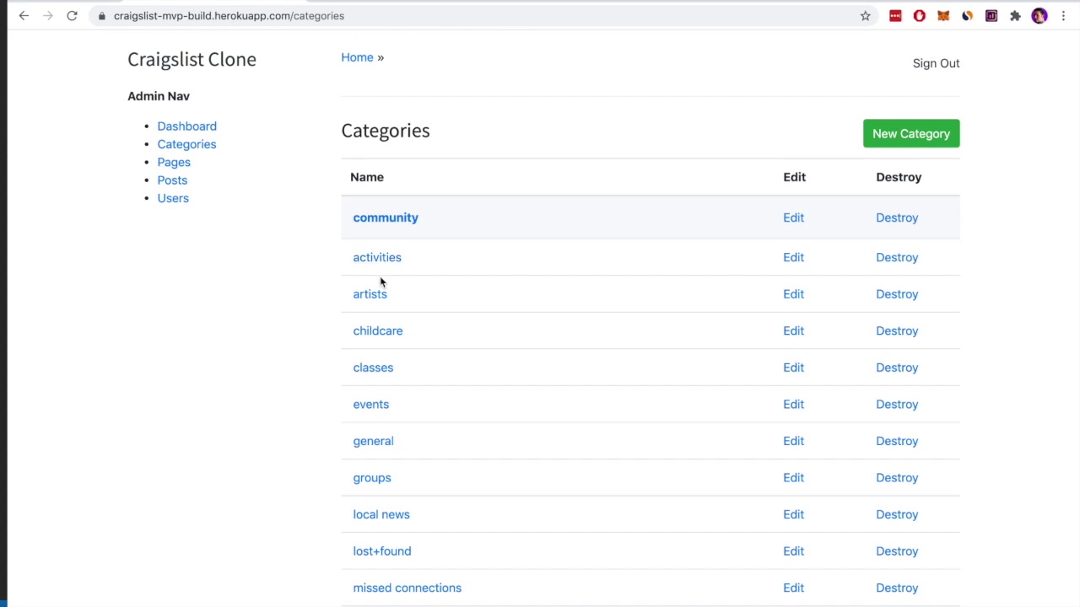
pyautogui.click(793, 257)
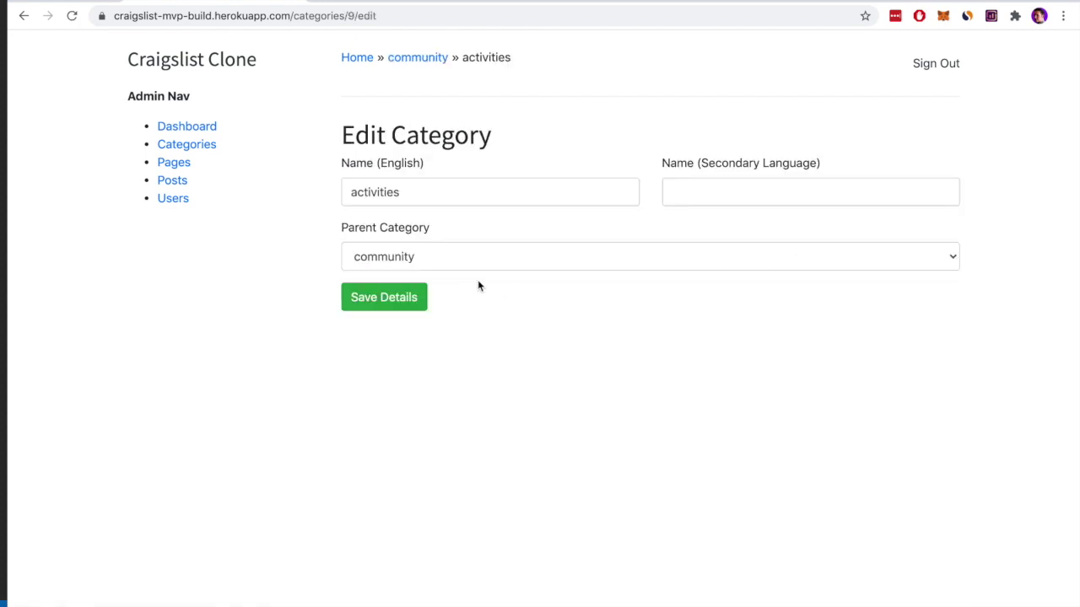
pyautogui.click(361, 193)
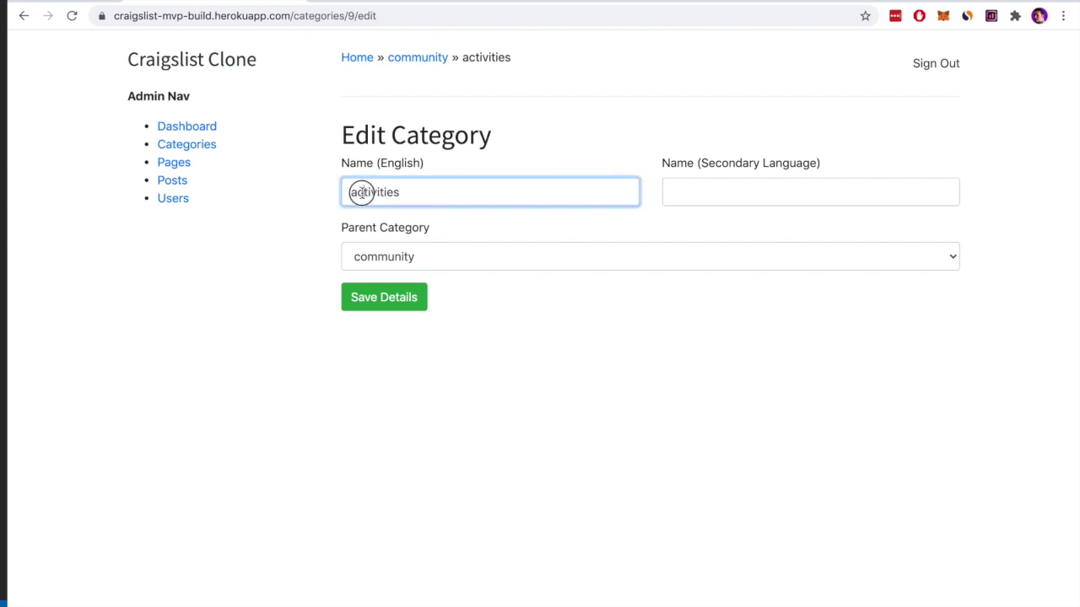
pyautogui.doubleClick(378, 193)
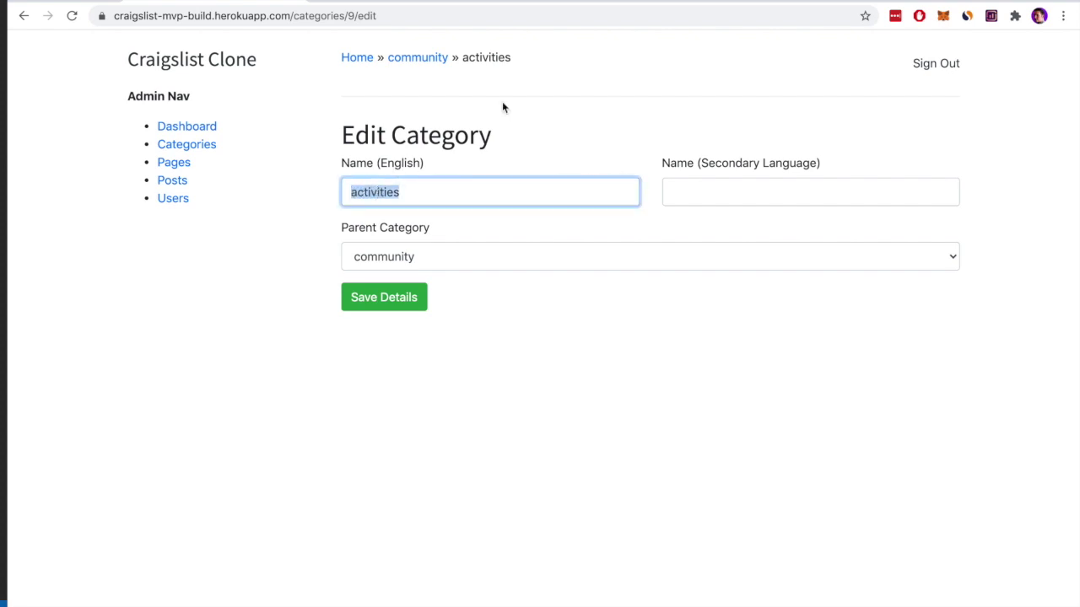
pyautogui.doubleClick(482, 58)
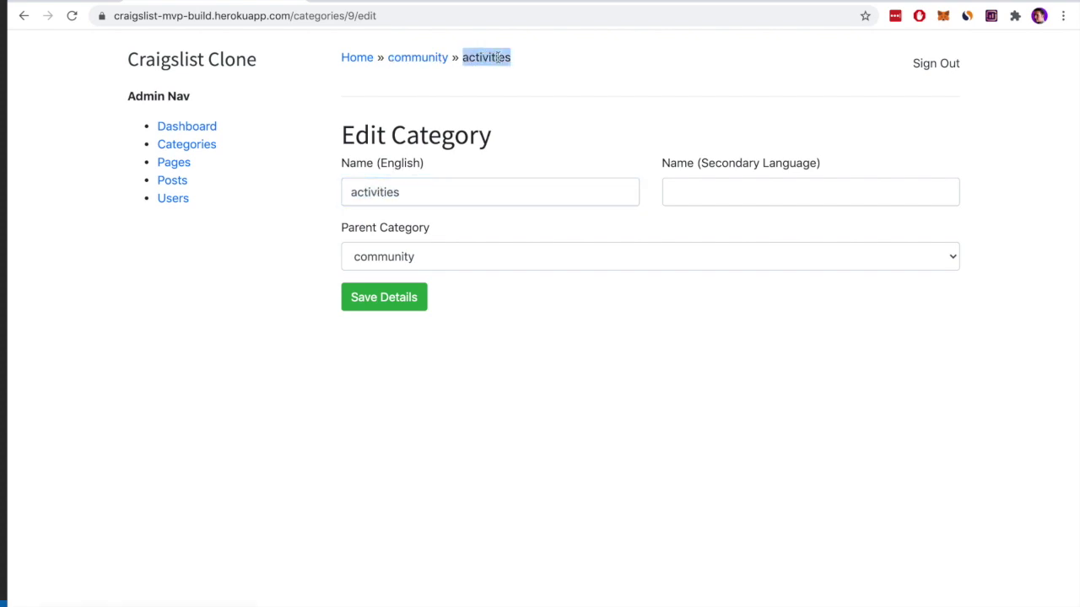
pyautogui.doubleClick(400, 192)
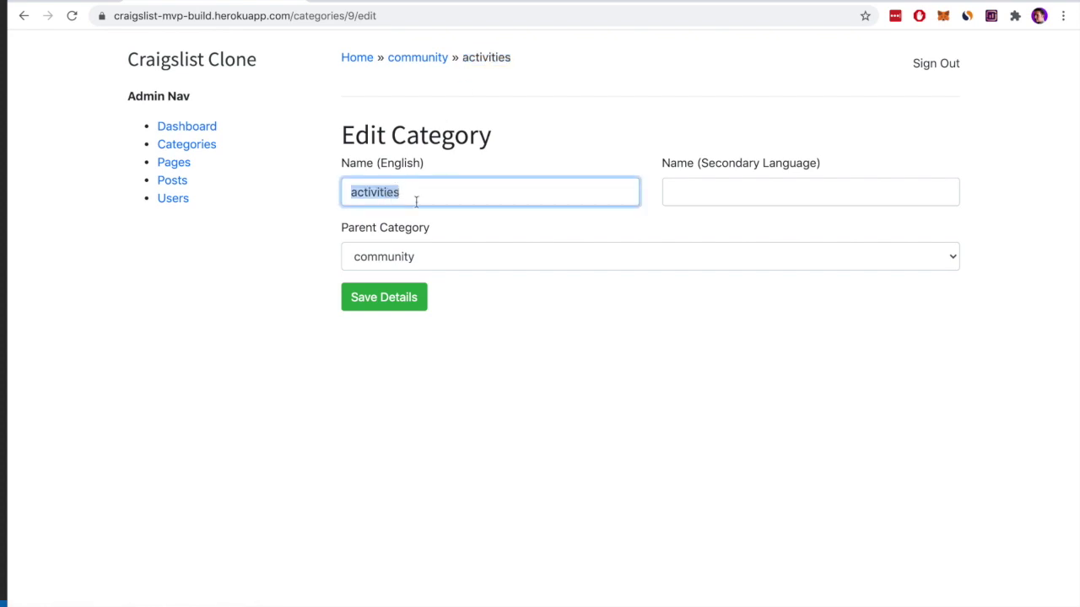
# Check the empty secondary-language name and the Parent Category list, leaving community, then go home
pyautogui.click(789, 194)
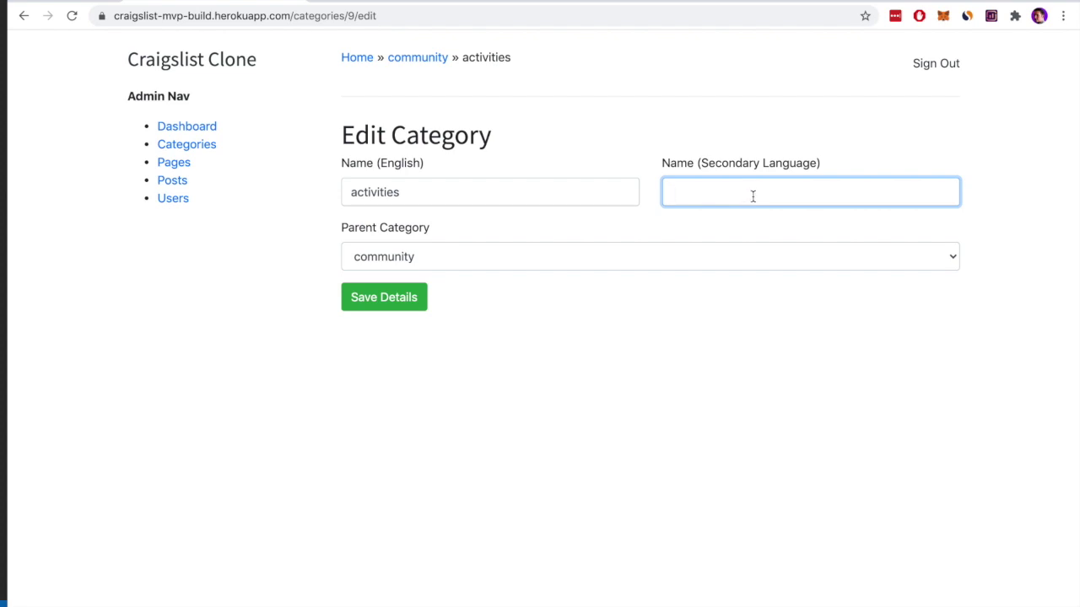
pyautogui.click(656, 289)
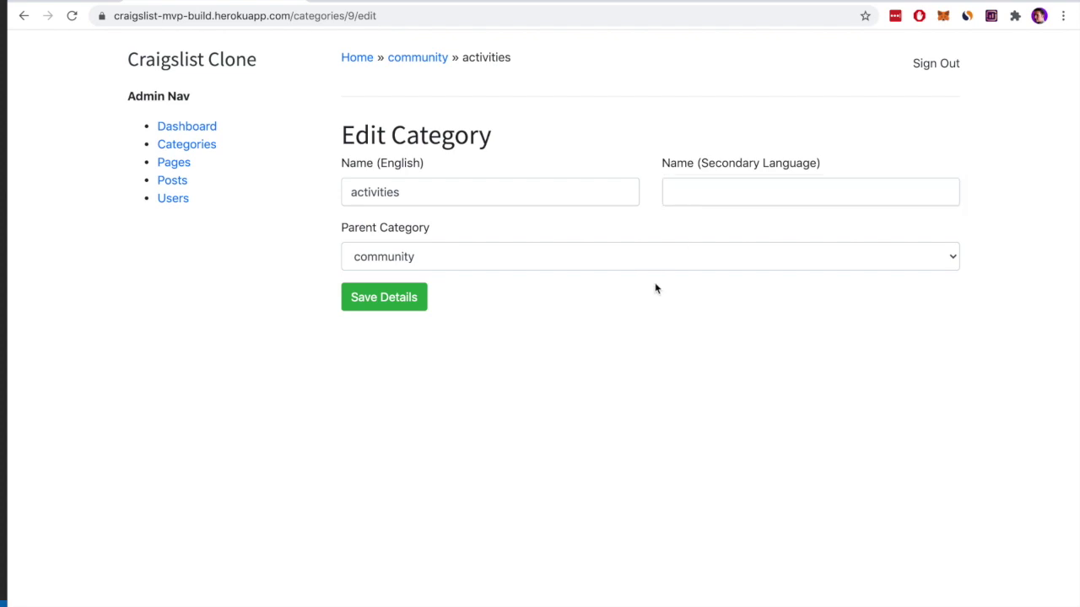
pyautogui.click(516, 257)
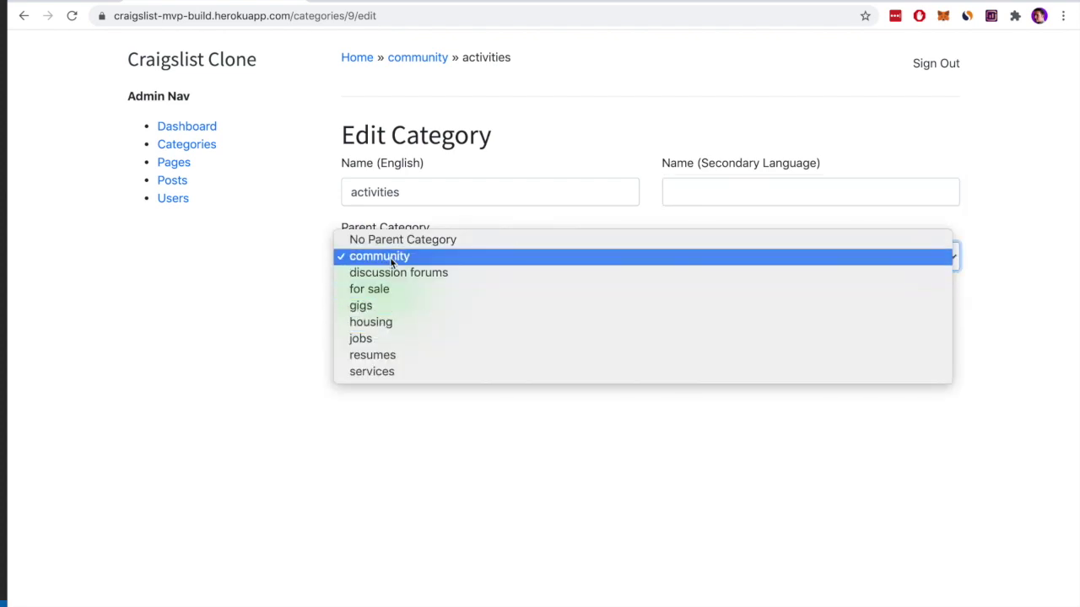
pyautogui.click(518, 127)
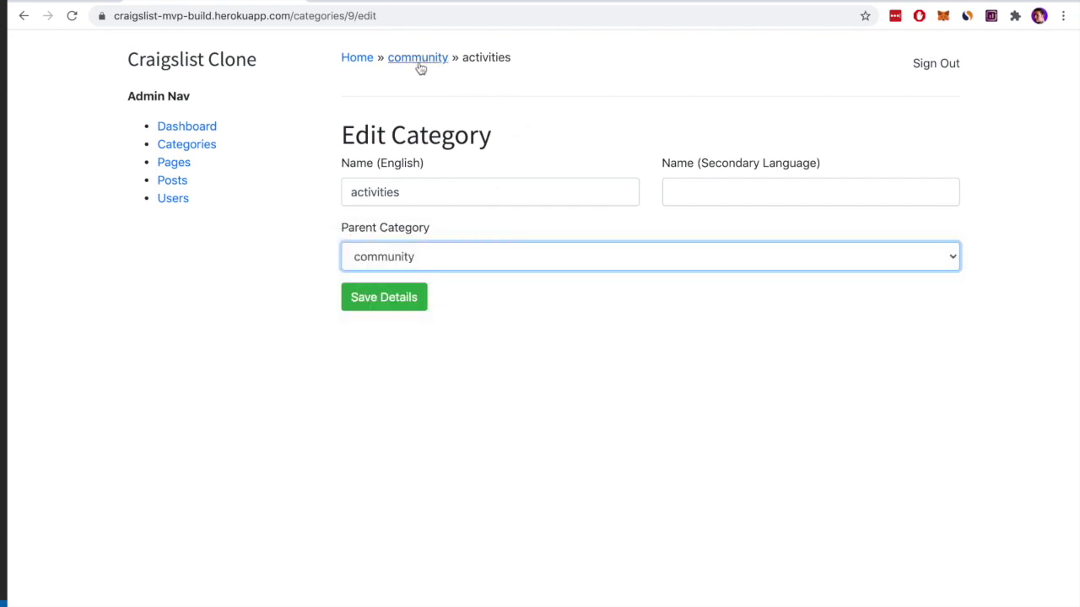
pyautogui.click(414, 257)
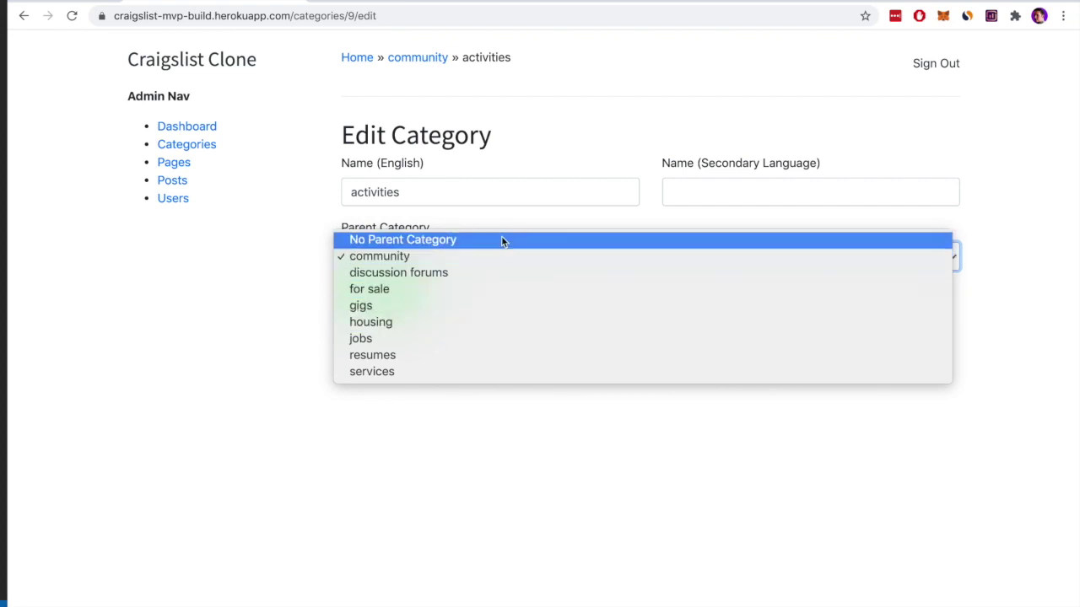
pyautogui.click(526, 218)
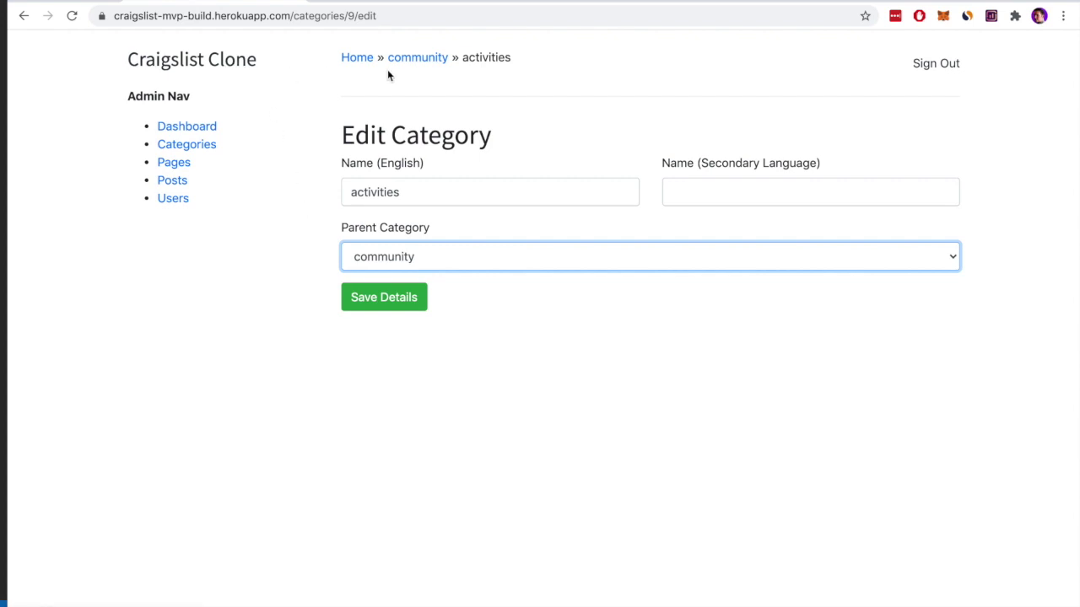
pyautogui.click(229, 64)
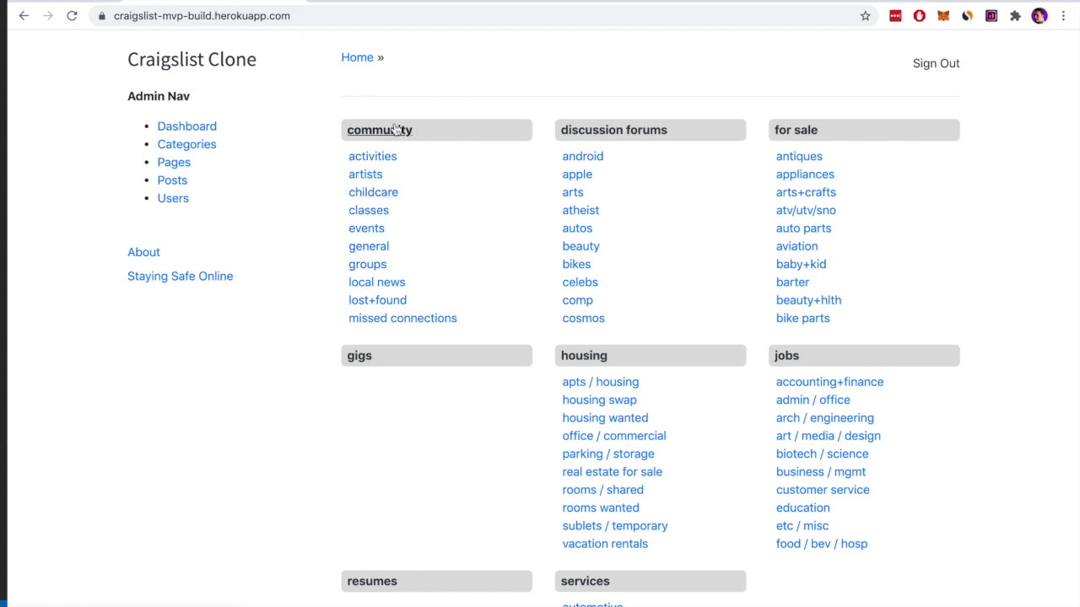
# View the categories list and New Category form, then open the admin Pages list
pyautogui.click(194, 148)
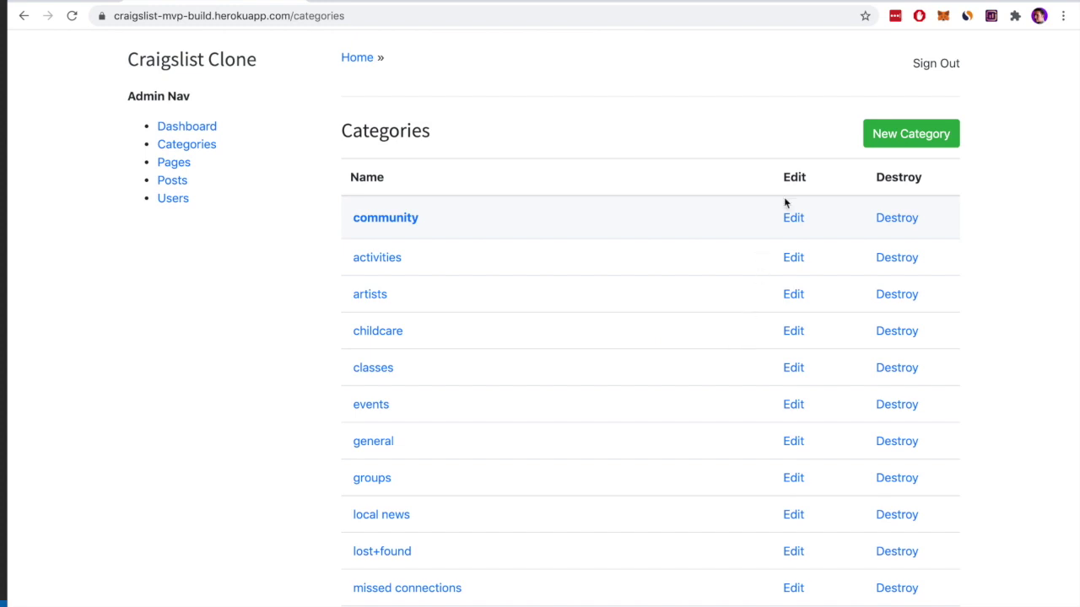
pyautogui.click(911, 135)
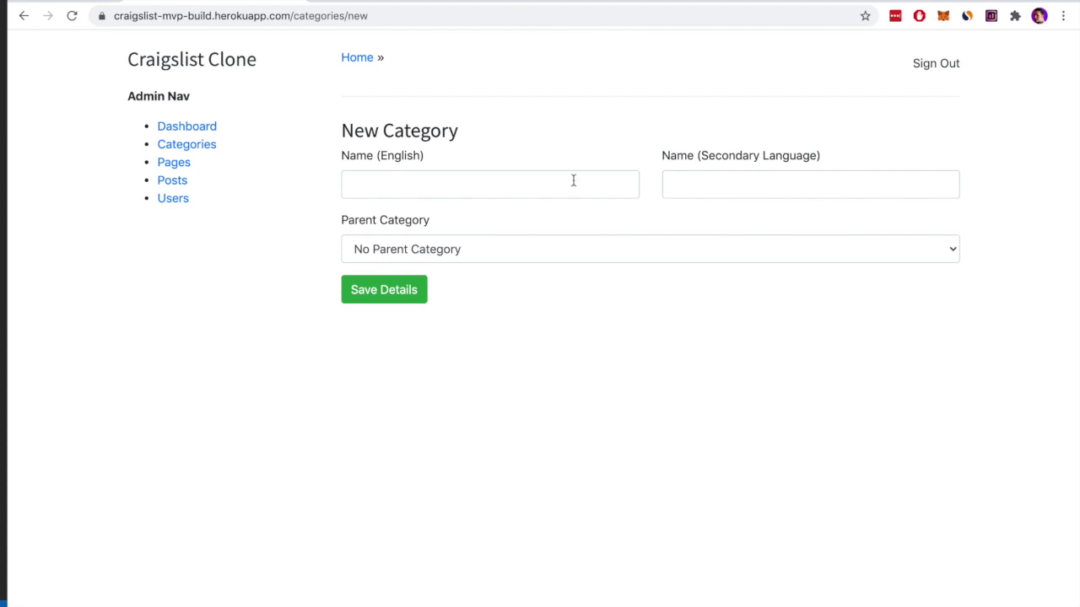
pyautogui.click(174, 162)
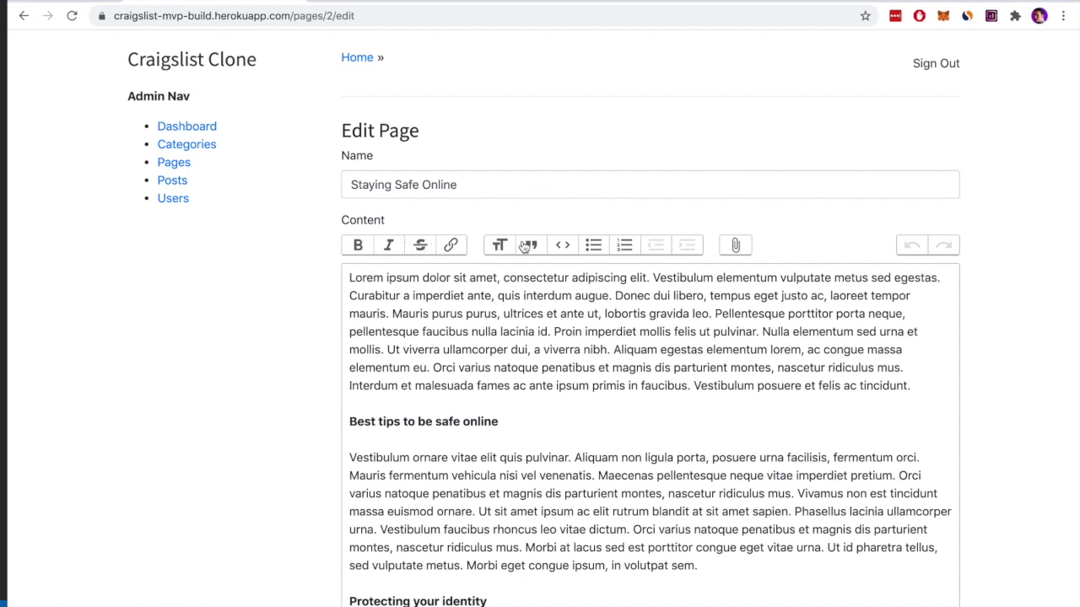
# Test italic, strikethrough and heading formatting on the word 'purus', undoing each
pyautogui.scroll(-1, 976, 254)
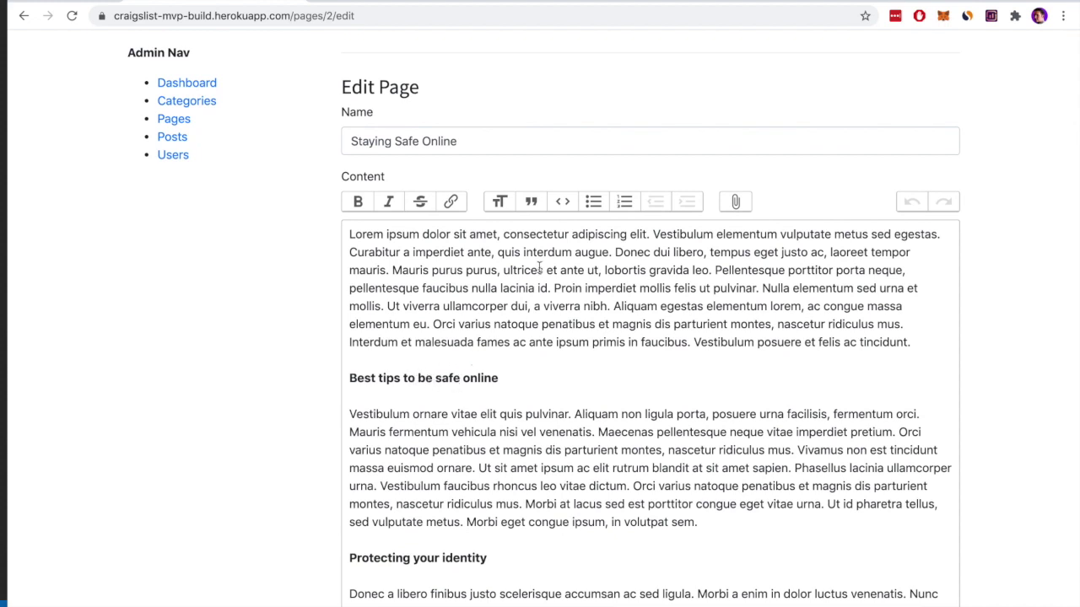
pyautogui.doubleClick(447, 270)
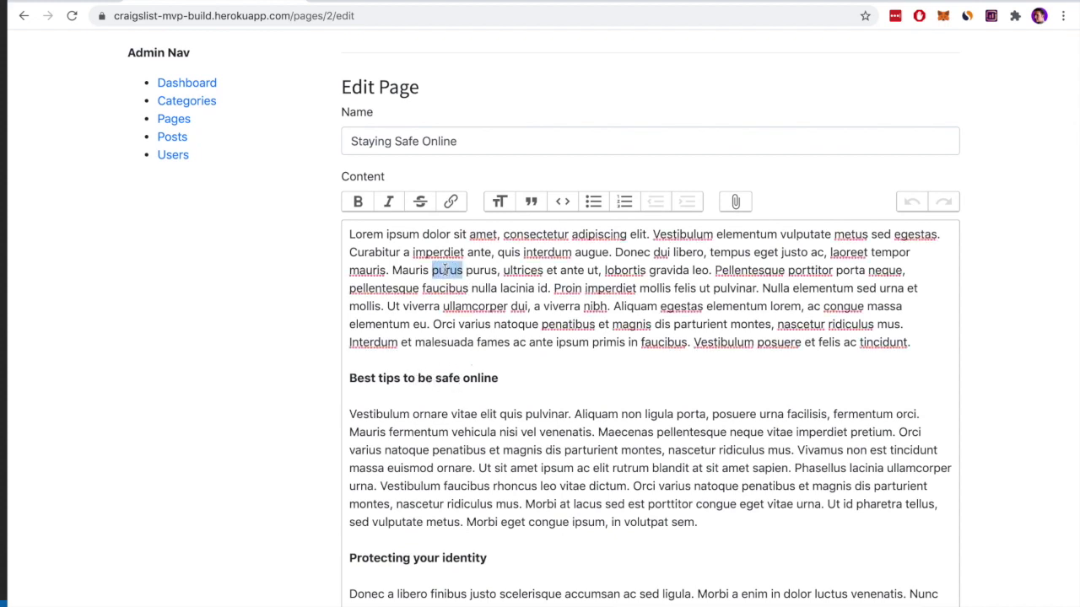
pyautogui.click(389, 202)
pyautogui.click(390, 205)
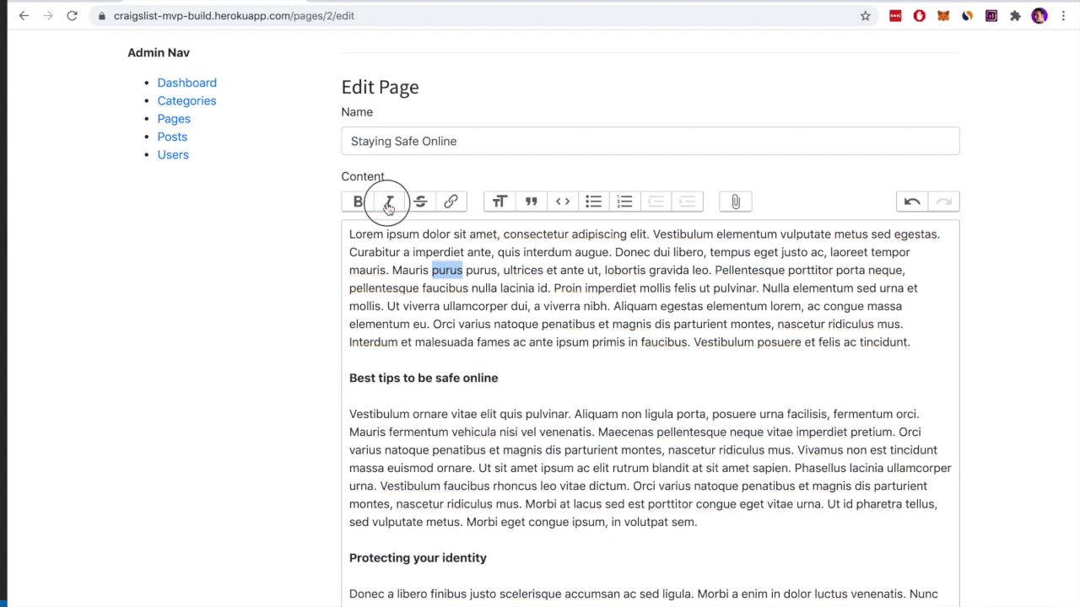
pyautogui.click(429, 208)
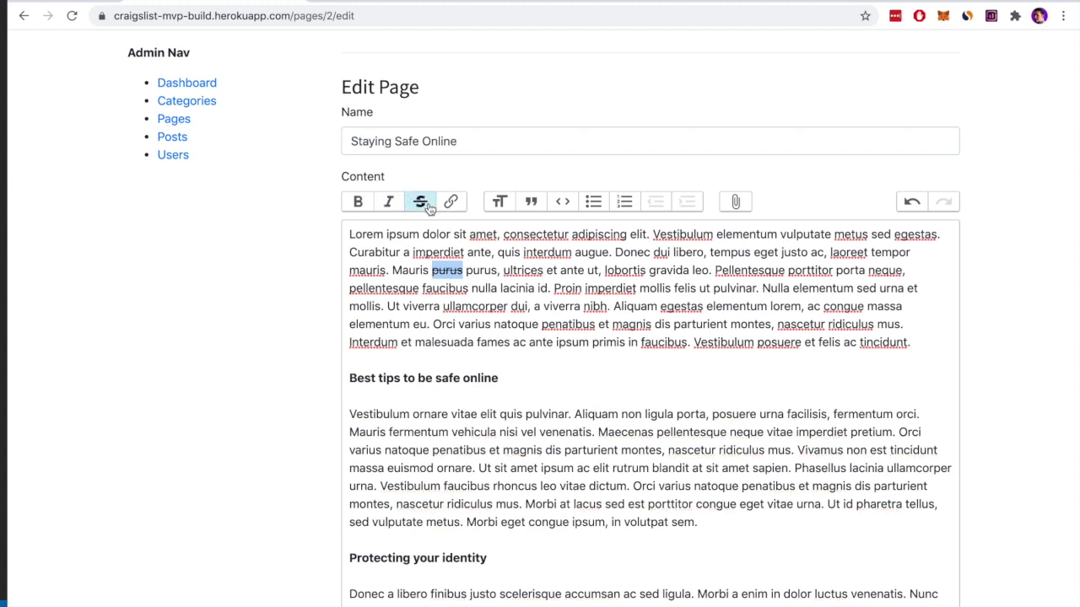
pyautogui.click(428, 207)
pyautogui.click(501, 204)
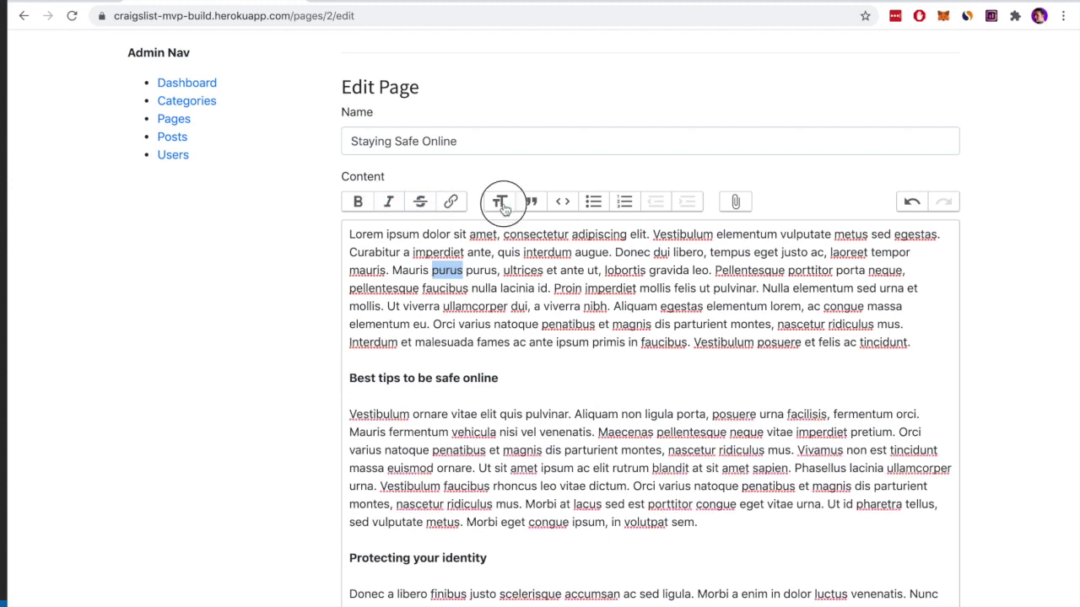
pyautogui.click(501, 205)
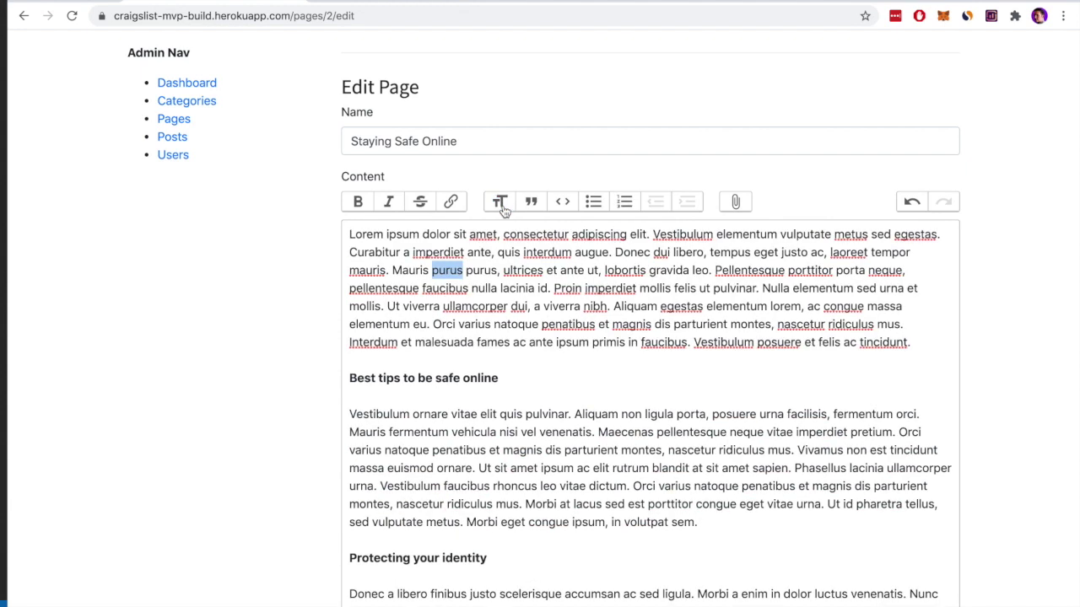
pyautogui.click(520, 362)
# Turn 'Best tips to be safe online' from bold text into a heading
pyautogui.click(508, 378)
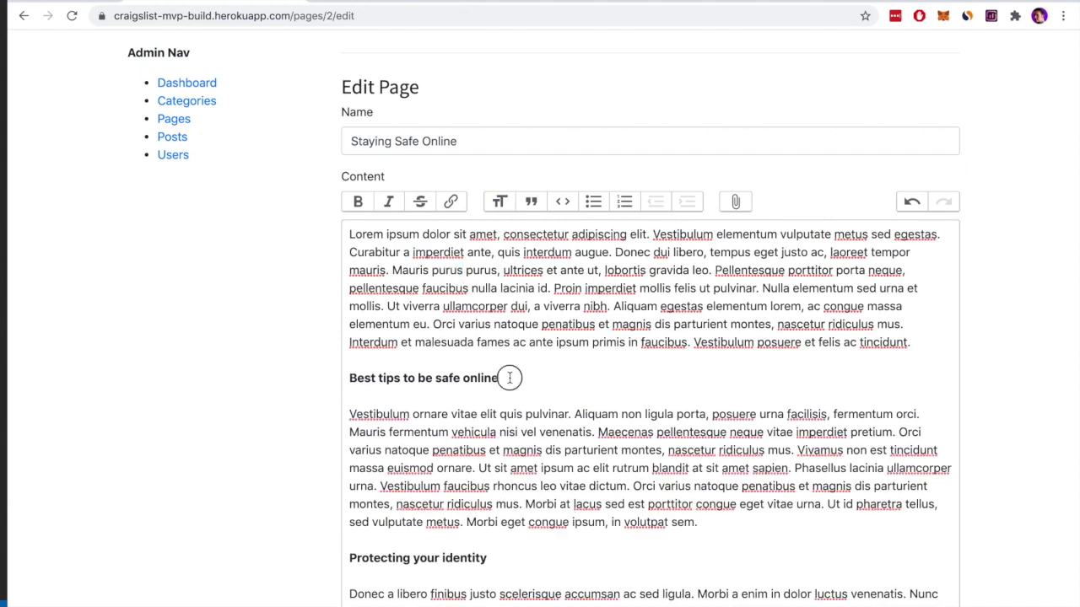
pyautogui.tripleClick(477, 378)
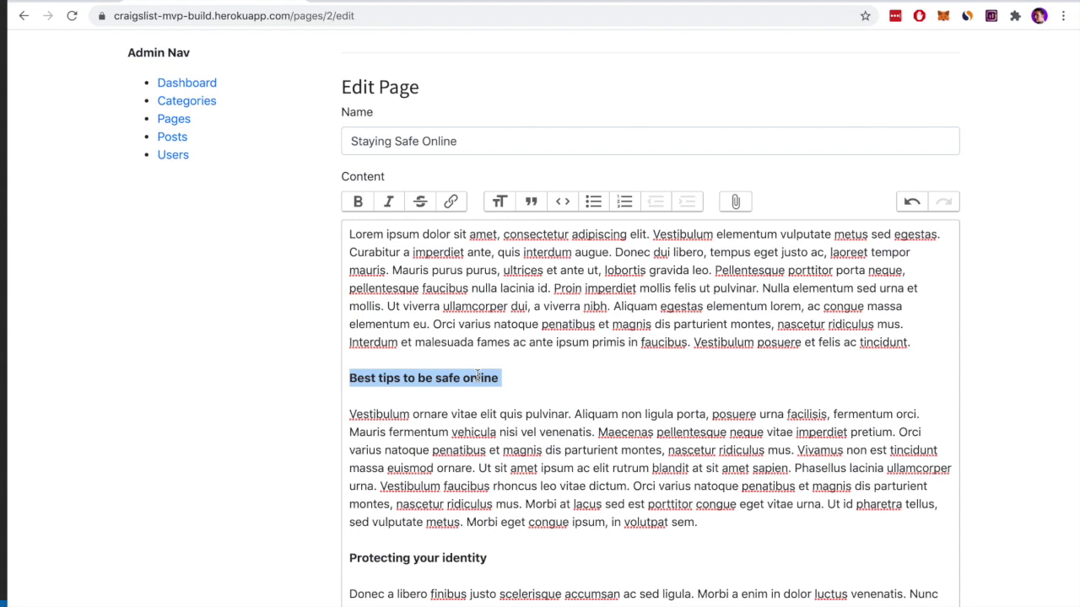
pyautogui.click(358, 201)
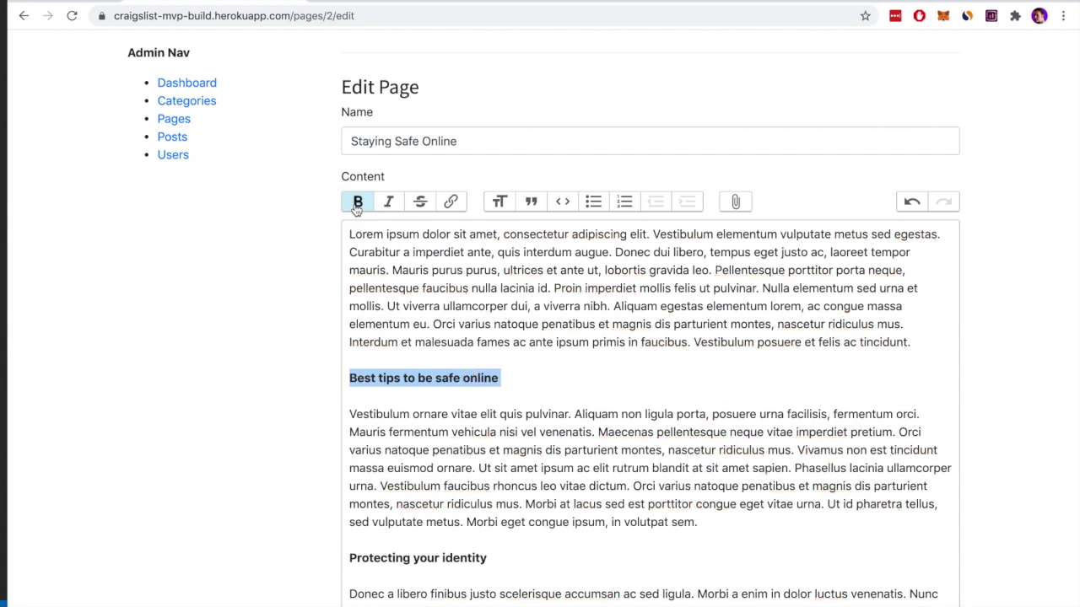
pyautogui.click(500, 201)
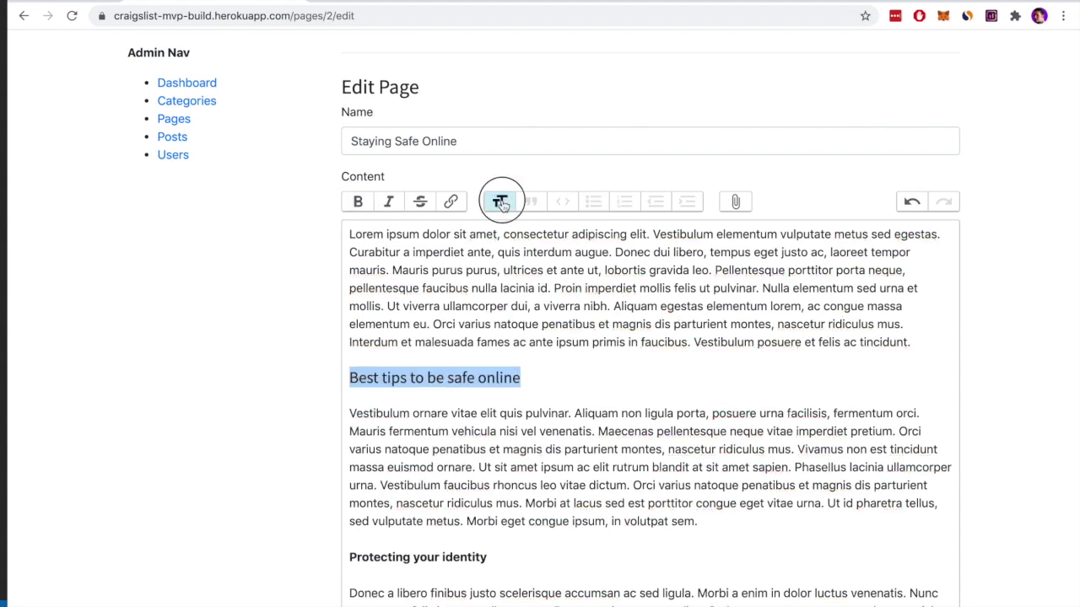
pyautogui.click(549, 381)
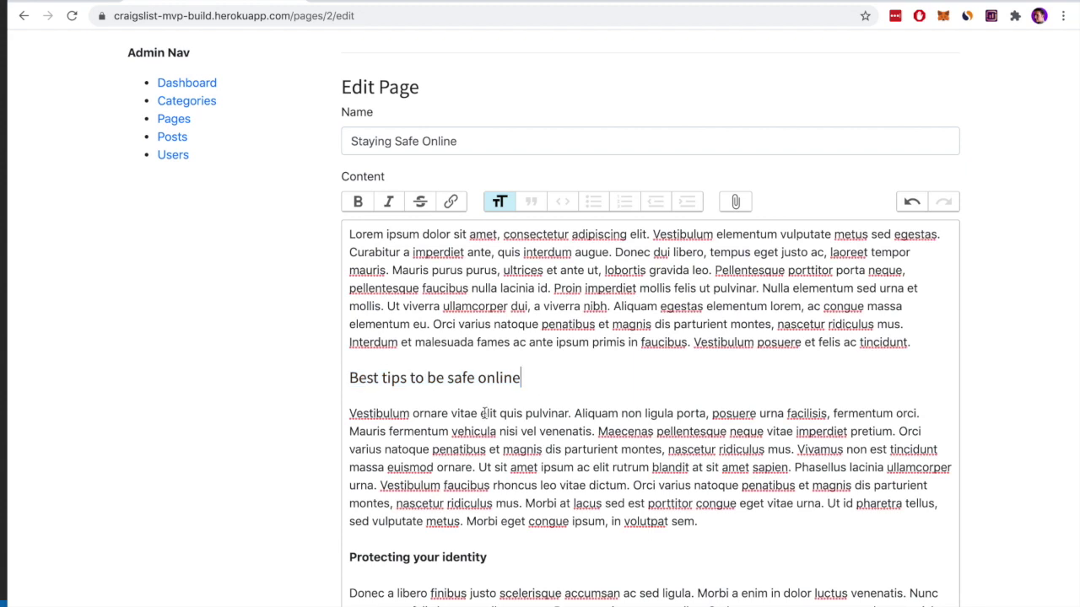
pyautogui.tripleClick(479, 378)
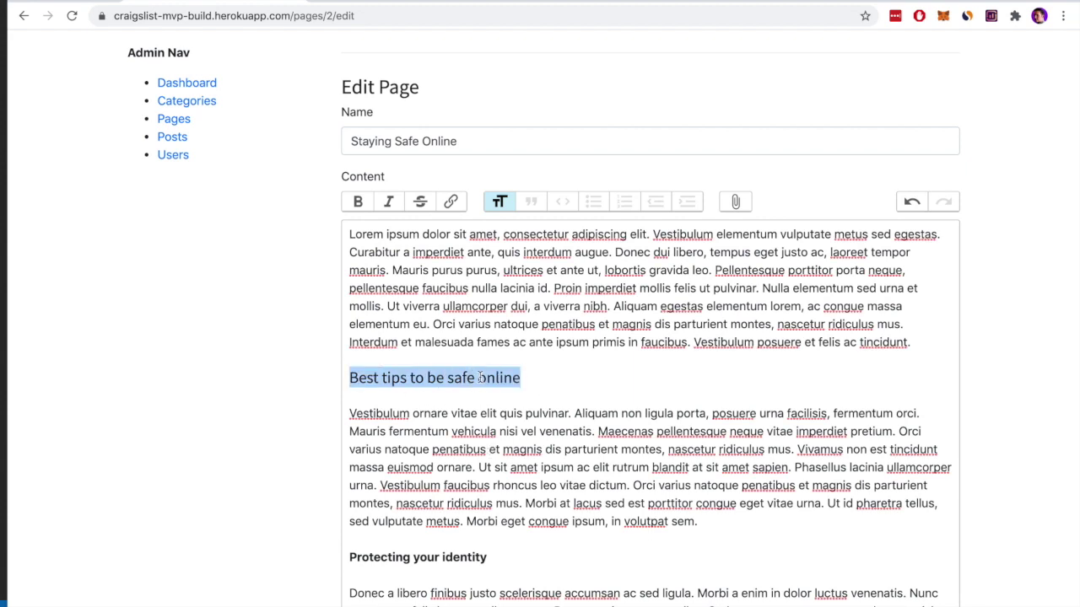
# Turn 'Protecting your identity' from bold text into a heading
pyautogui.doubleClick(466, 557)
pyautogui.click(502, 553)
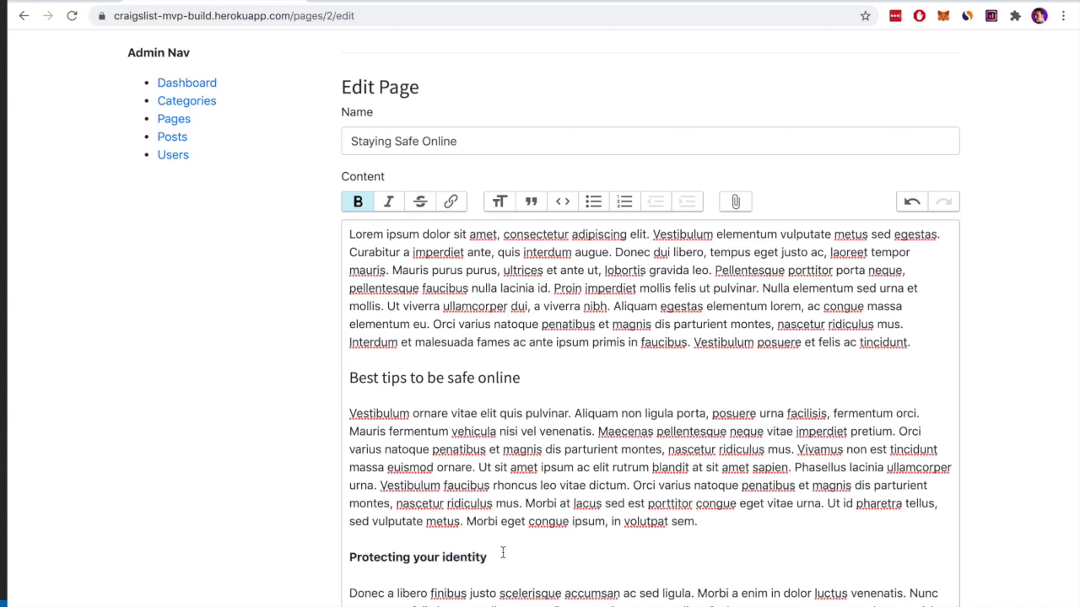
pyautogui.tripleClick(503, 552)
pyautogui.click(357, 203)
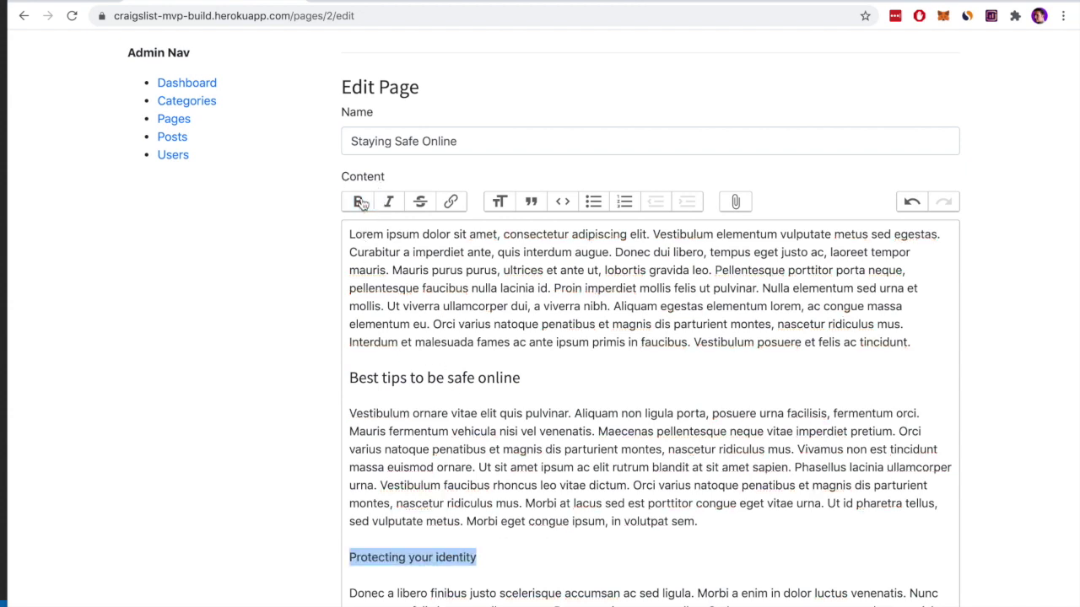
pyautogui.click(499, 211)
pyautogui.click(585, 413)
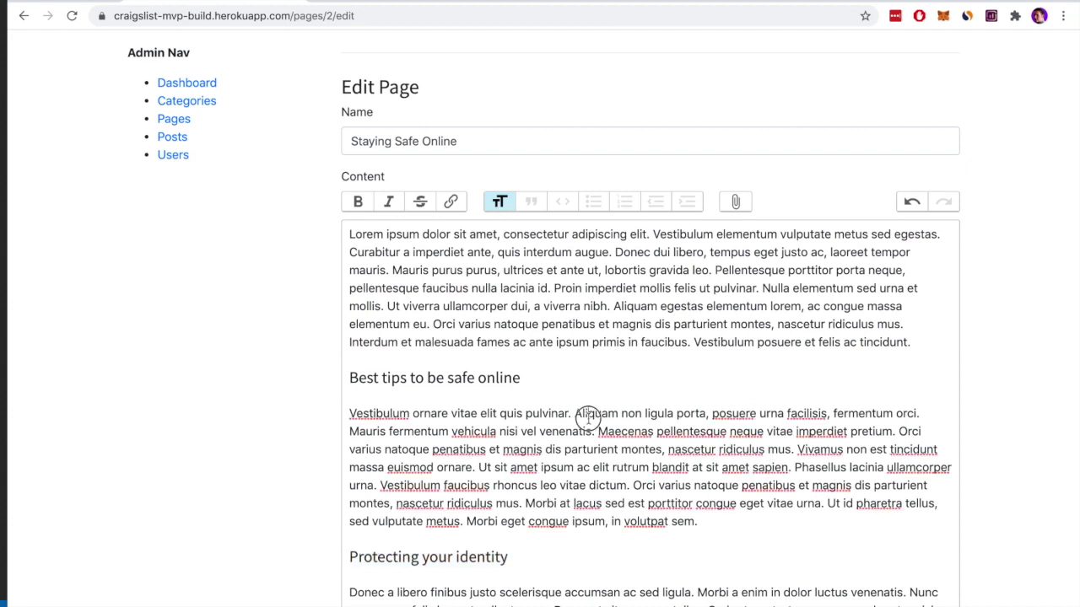
# Save the Staying Safe Online page and return to the Pages list
pyautogui.scroll(-4, 587, 418)
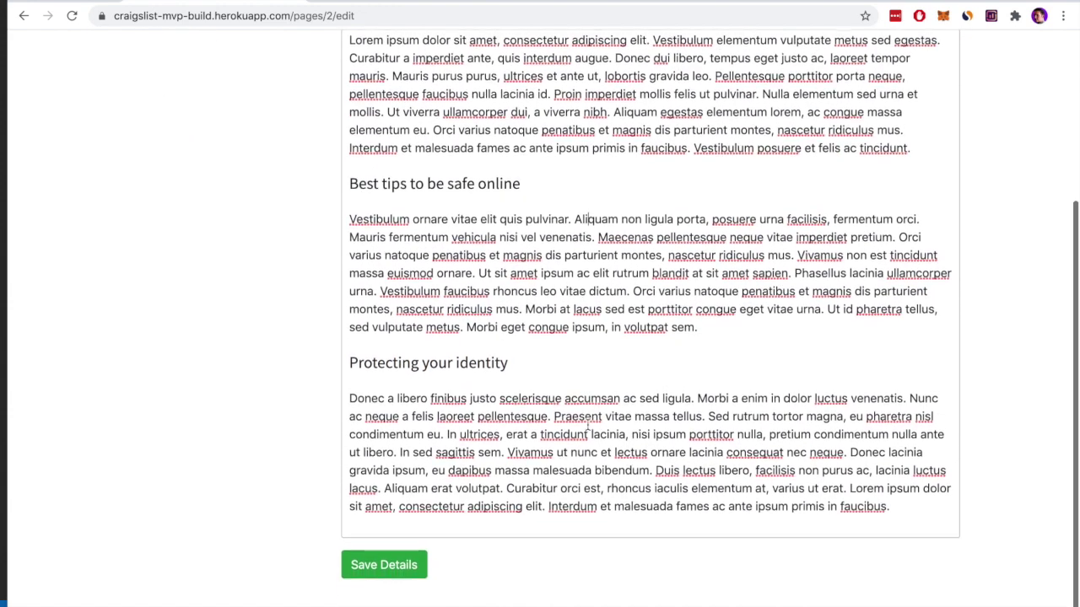
pyautogui.click(386, 570)
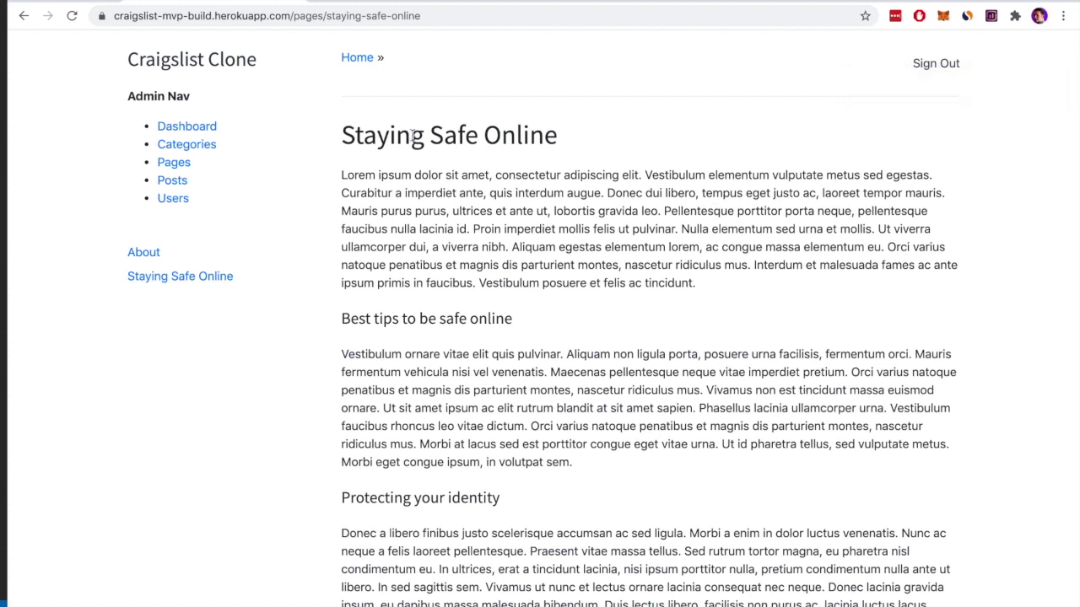
pyautogui.scroll(-2, 504, 283)
pyautogui.scroll(2, 422, 270)
pyautogui.click(169, 166)
# Start a new page named 'Privacy Policy' and paste placeholder paragraphs into its content
pyautogui.click(921, 128)
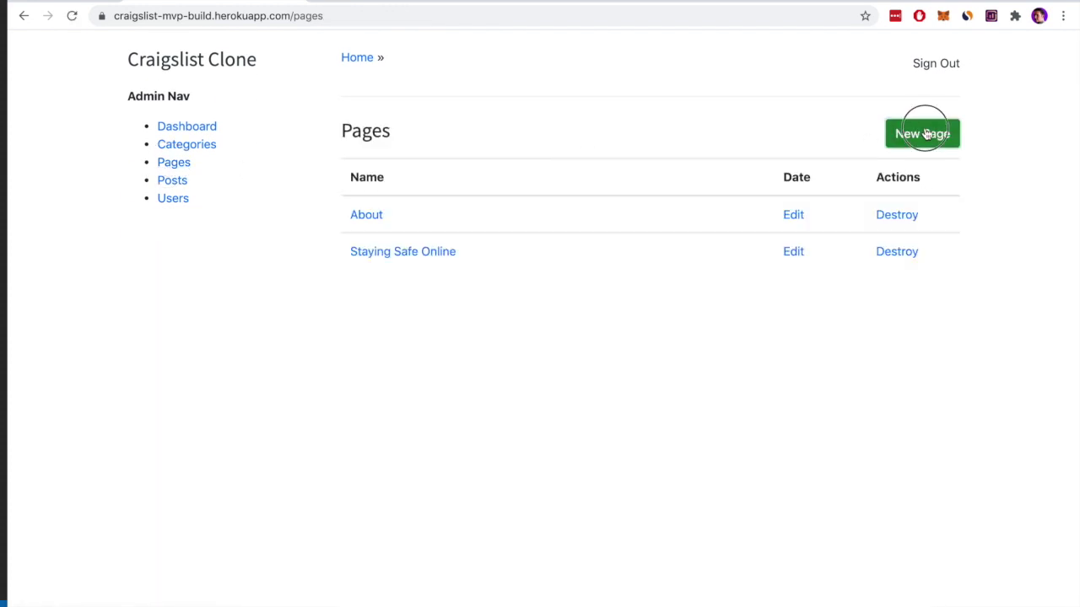
pyautogui.click(446, 179)
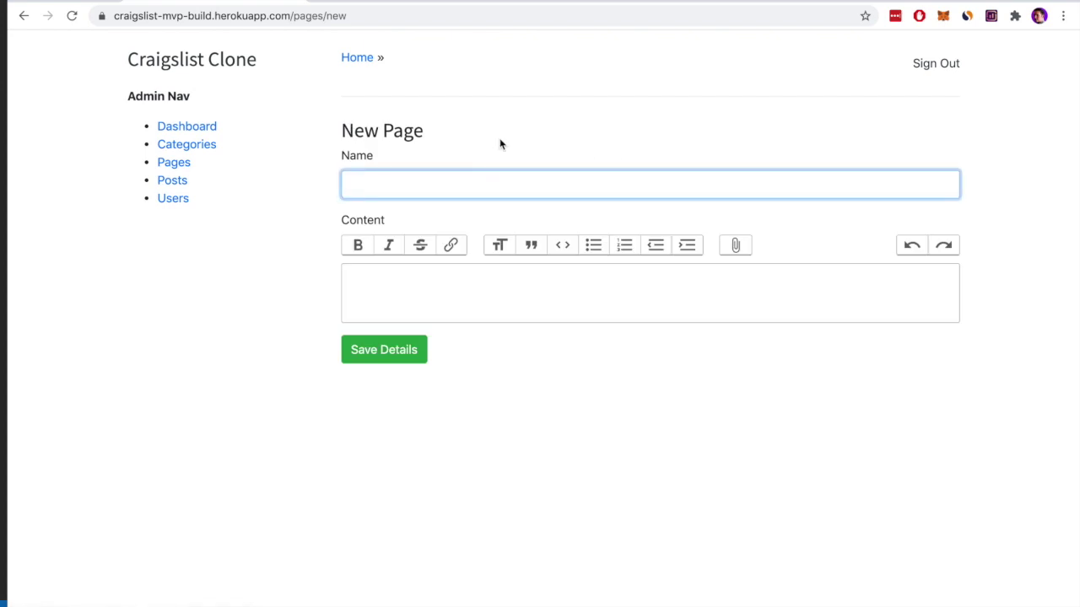
pyautogui.write('Privacy Policy')
pyautogui.click(453, 293)
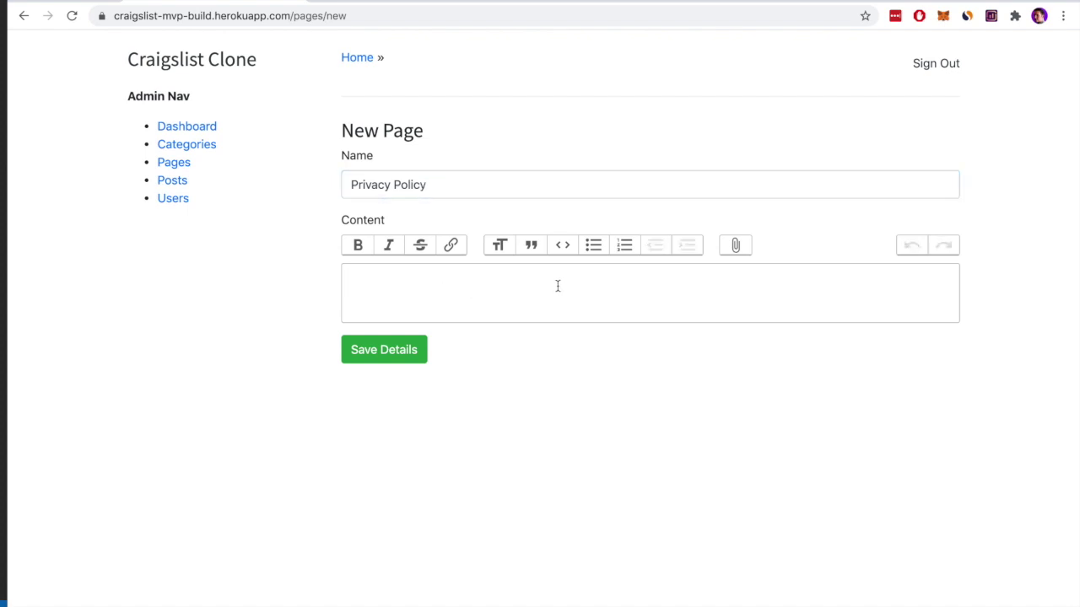
pyautogui.hotkey('ctrl', 'v')
# Add the heading 'How we keep your data safe' after the first paragraph
pyautogui.click(911, 387)
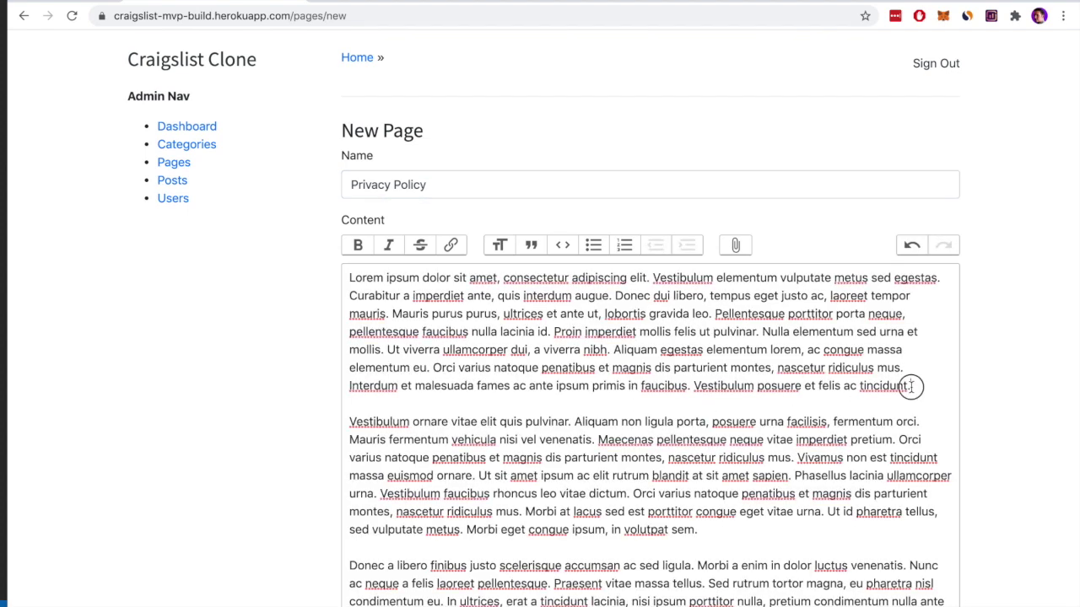
pyautogui.press('Return')
pyautogui.press('Return')
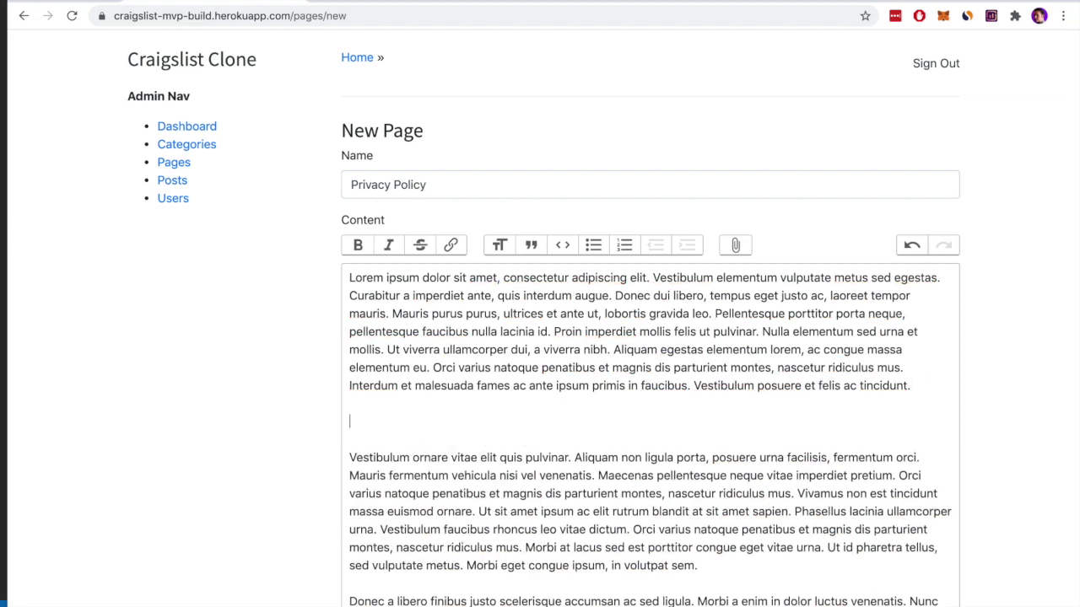
pyautogui.write('How we use')
pyautogui.hotkey('alt', 'shift', 'Left')
pyautogui.write('keep your data')
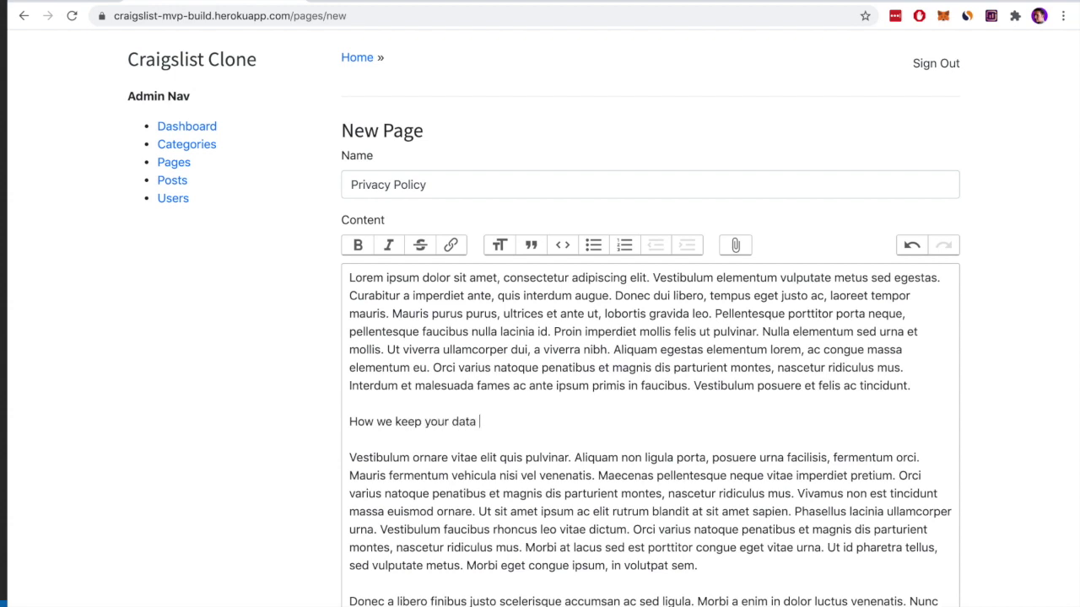
pyautogui.write(' safe')
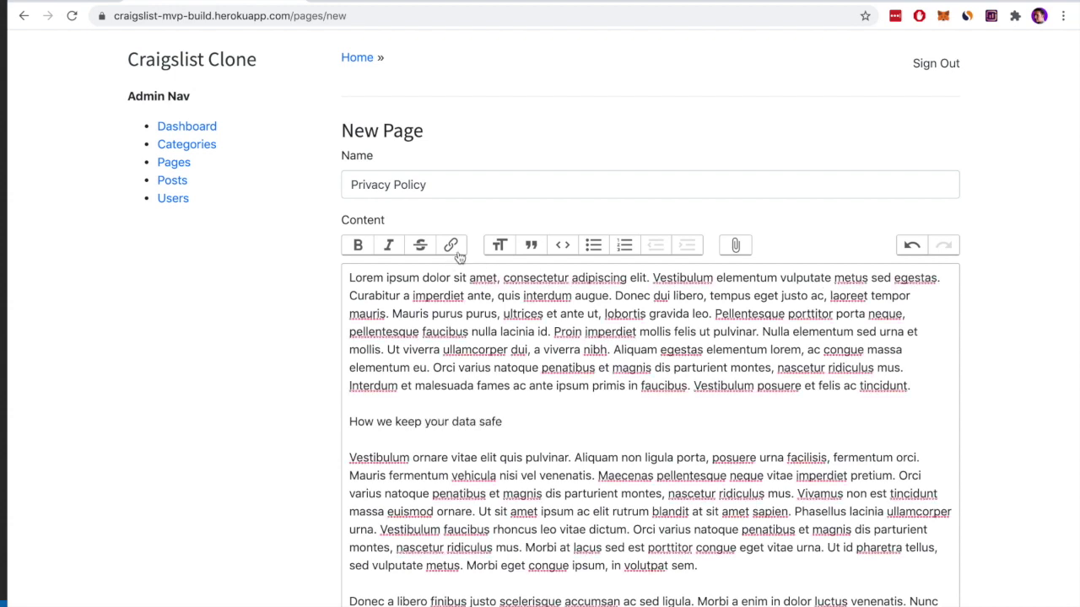
pyautogui.click(498, 245)
# Add the heading 'Your rights as a user of this website' after the second paragraph
pyautogui.scroll(-5, 536, 477)
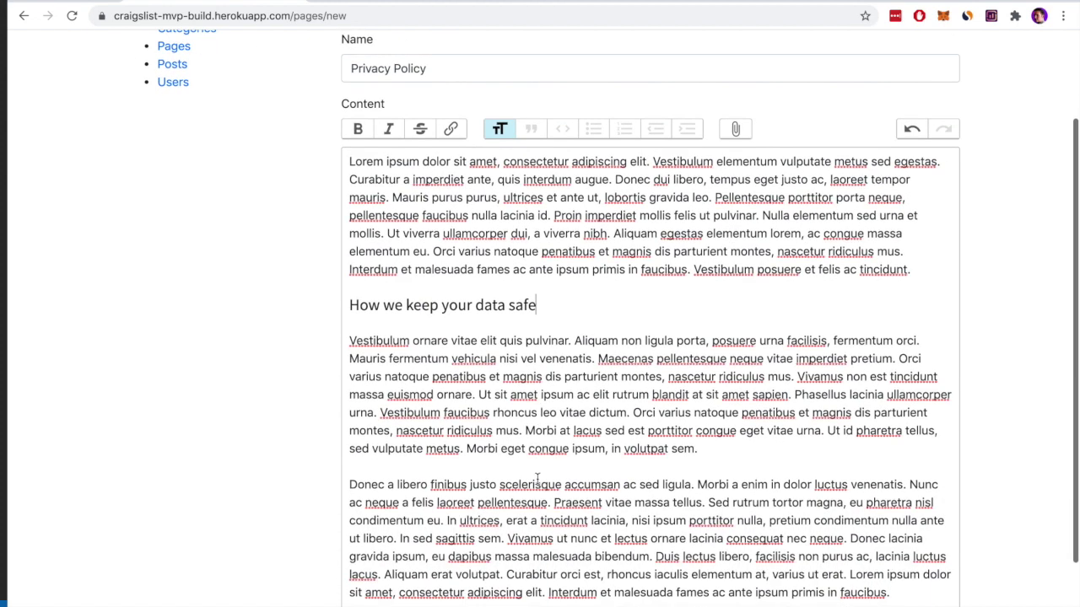
pyautogui.click(755, 369)
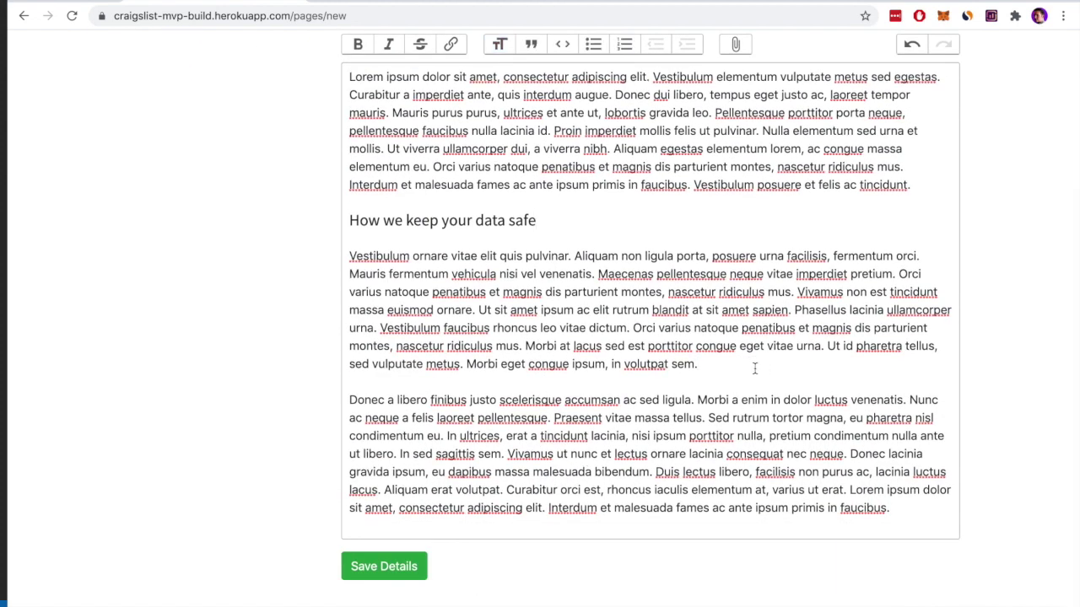
pyautogui.press('Return')
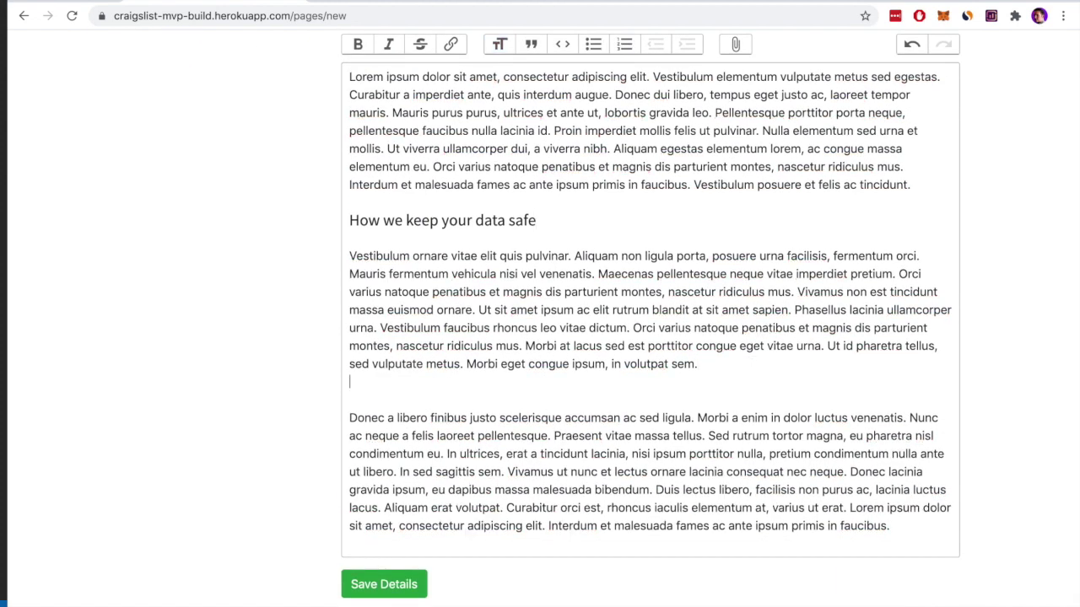
pyautogui.press('Return')
pyautogui.write('Your ')
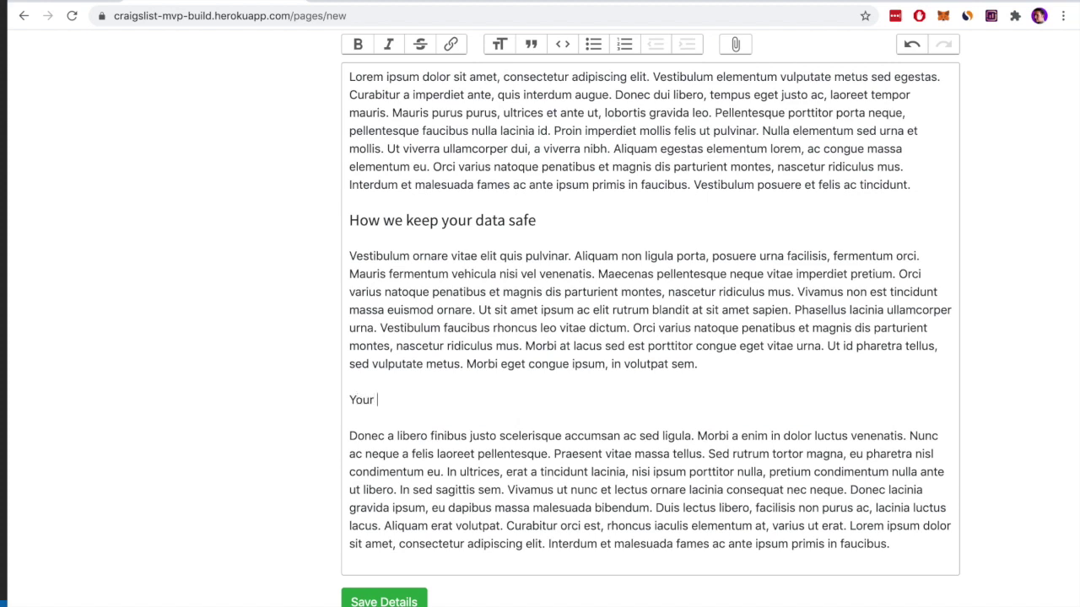
pyautogui.write('rights as a user of ')
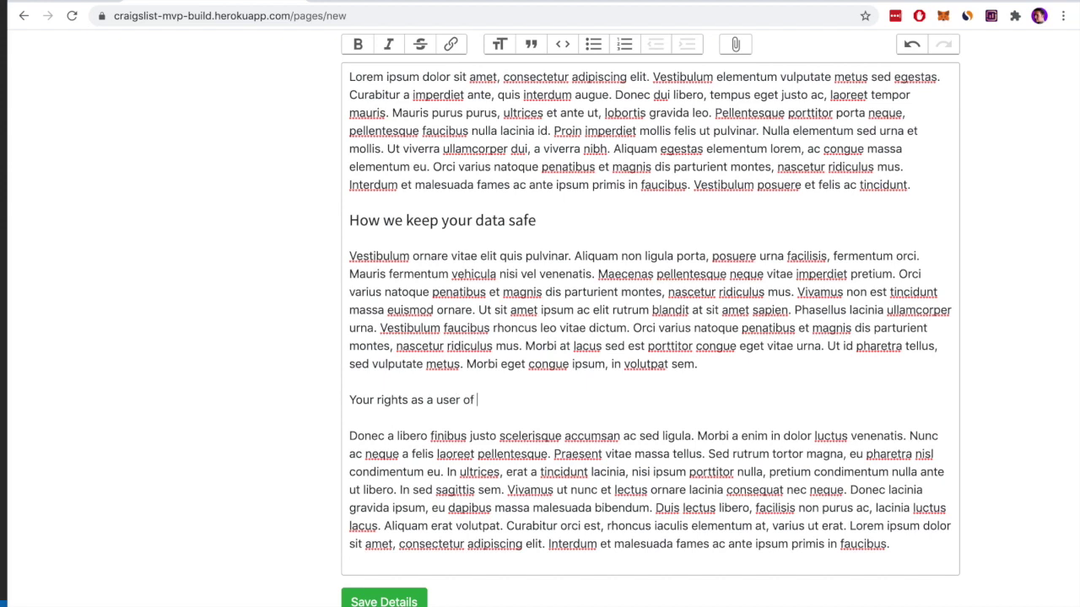
pyautogui.write('this website')
pyautogui.scroll(2, 1013, 246)
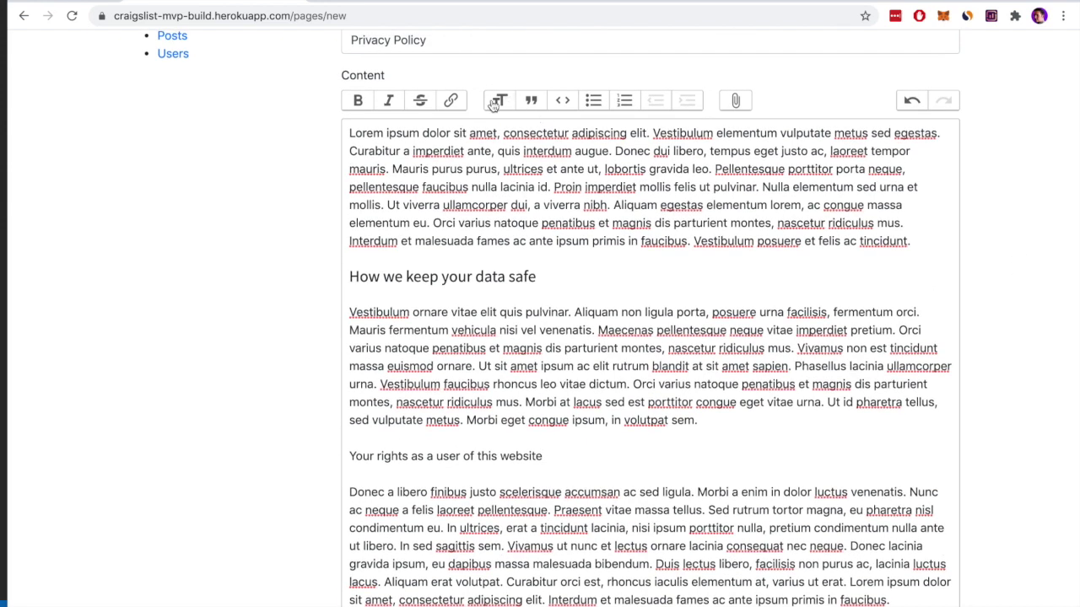
pyautogui.click(500, 100)
# Save the new Privacy Policy page
pyautogui.scroll(-2, 616, 343)
pyautogui.scroll(4, 619, 345)
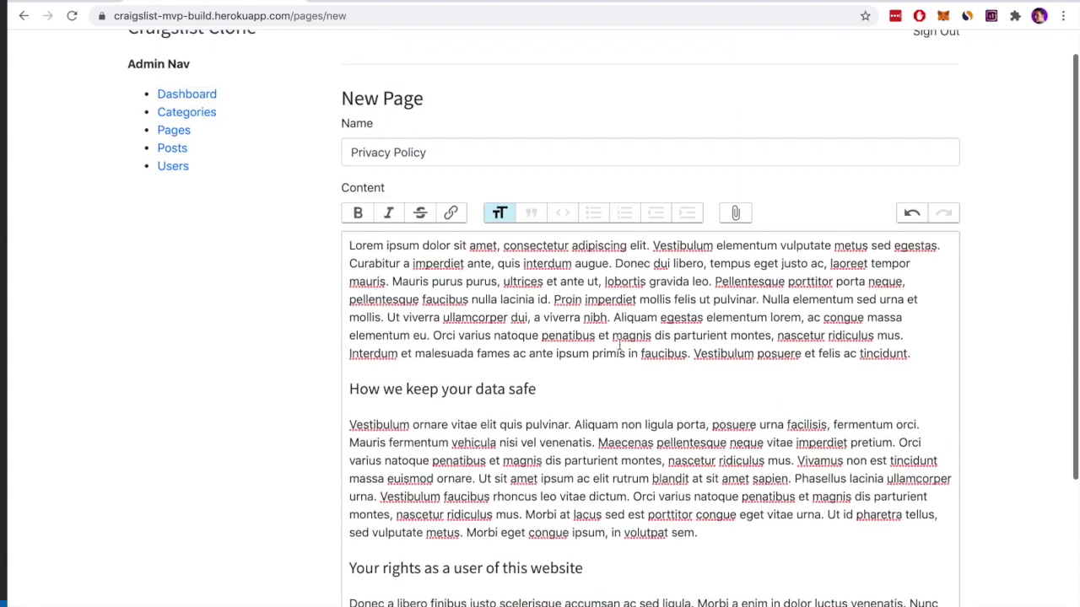
pyautogui.scroll(-5, 521, 317)
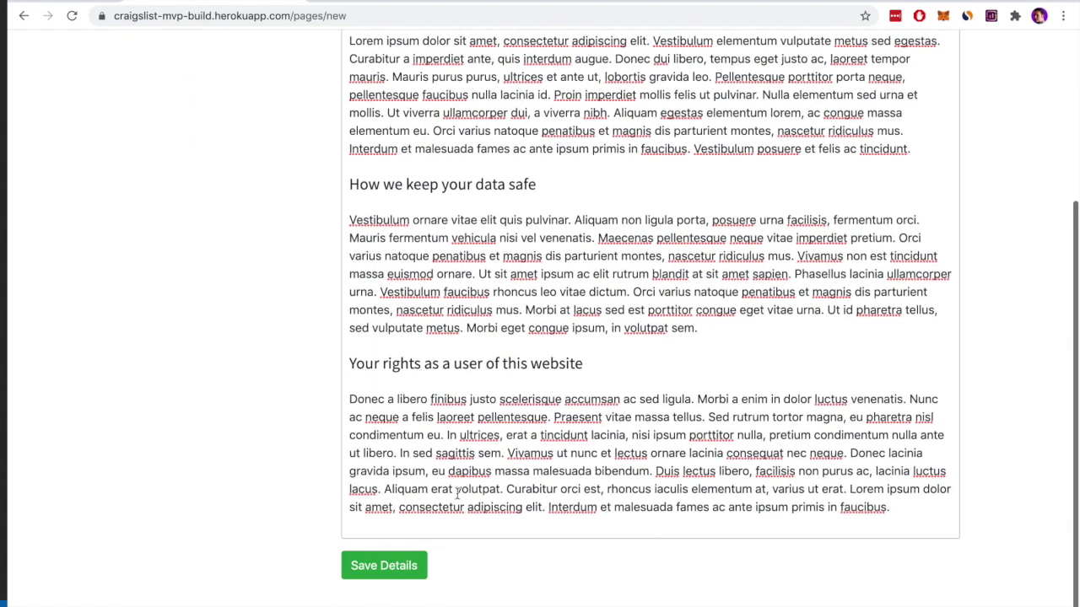
pyautogui.click(406, 557)
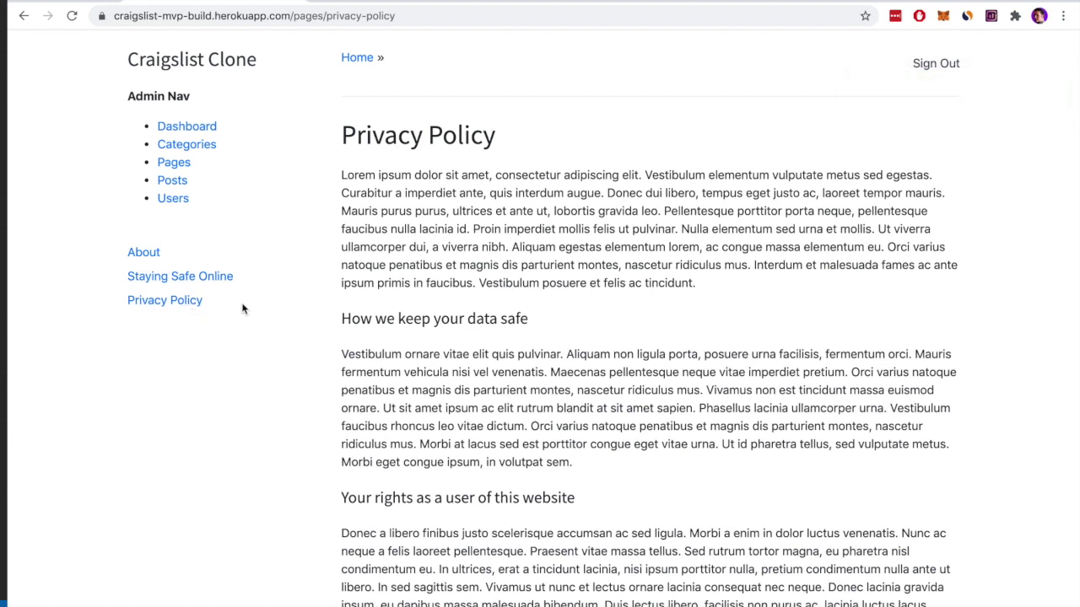
# Open the Privacy Policy page from the home page sidebar and scroll through it
pyautogui.click(199, 75)
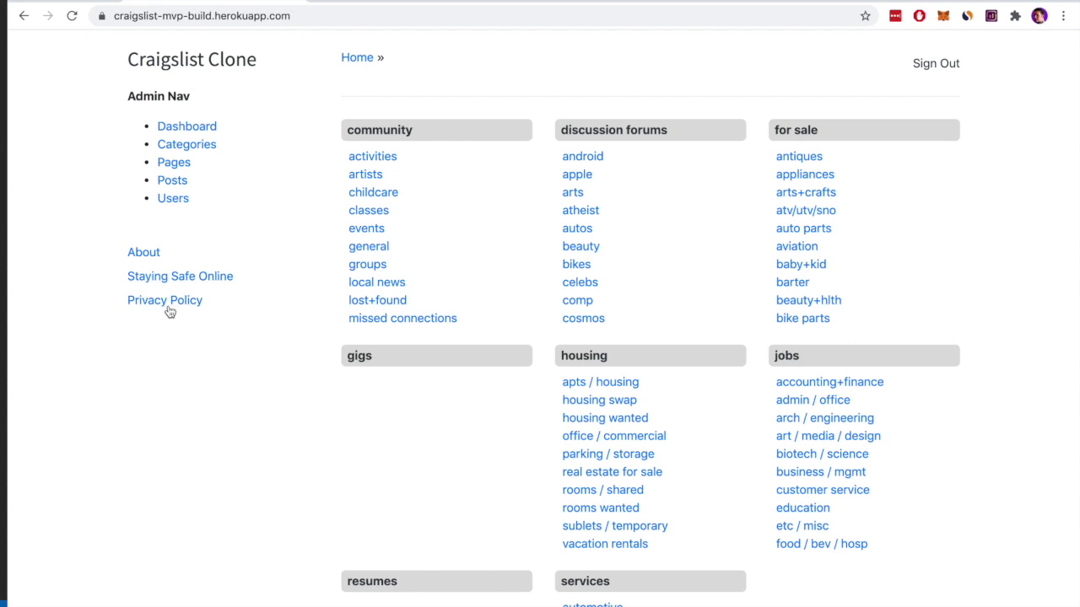
pyautogui.click(174, 302)
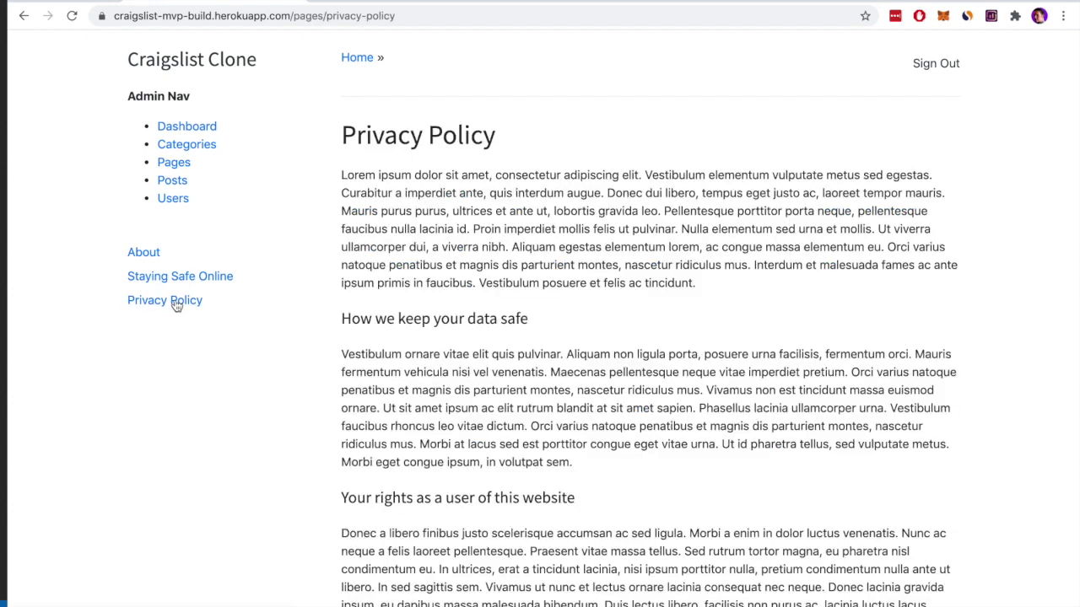
pyautogui.scroll(-2, 537, 301)
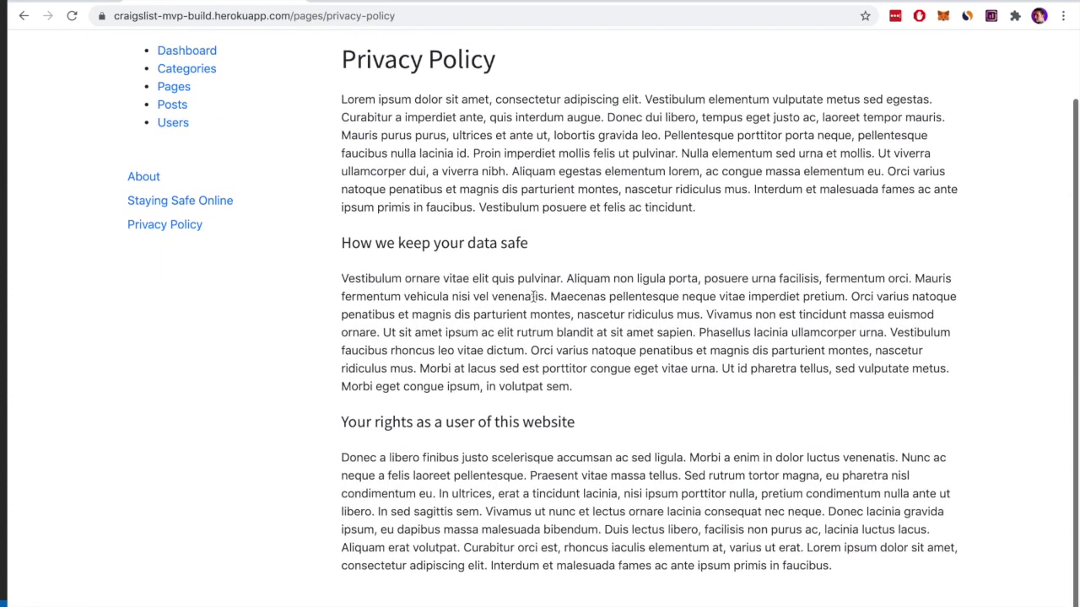
pyautogui.scroll(3, 227, 295)
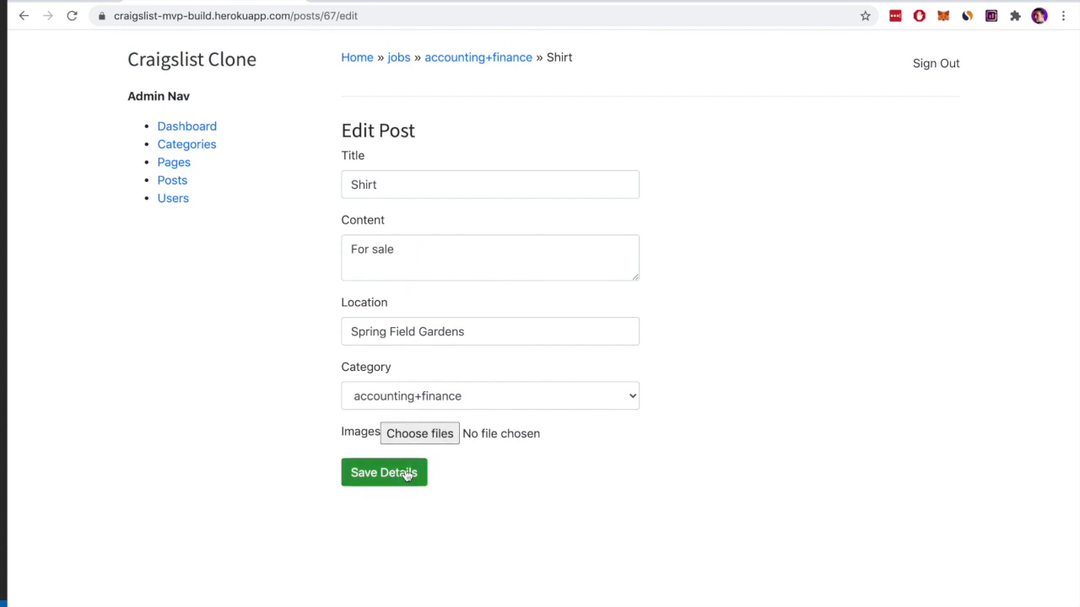
# Browse the admin Posts list and scroll through the registered Users table
pyautogui.click(174, 180)
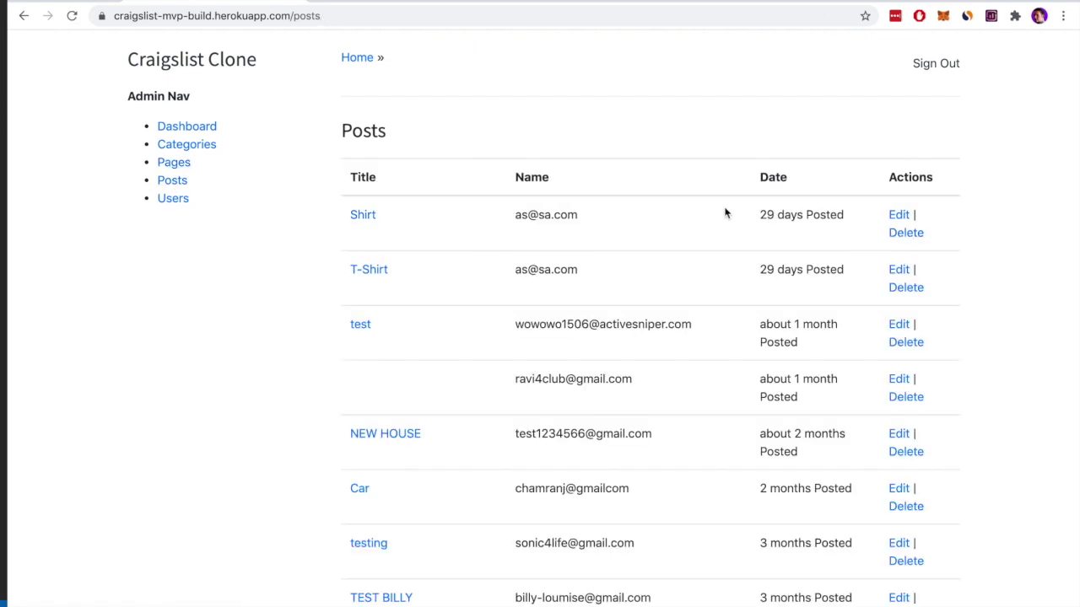
pyautogui.click(175, 201)
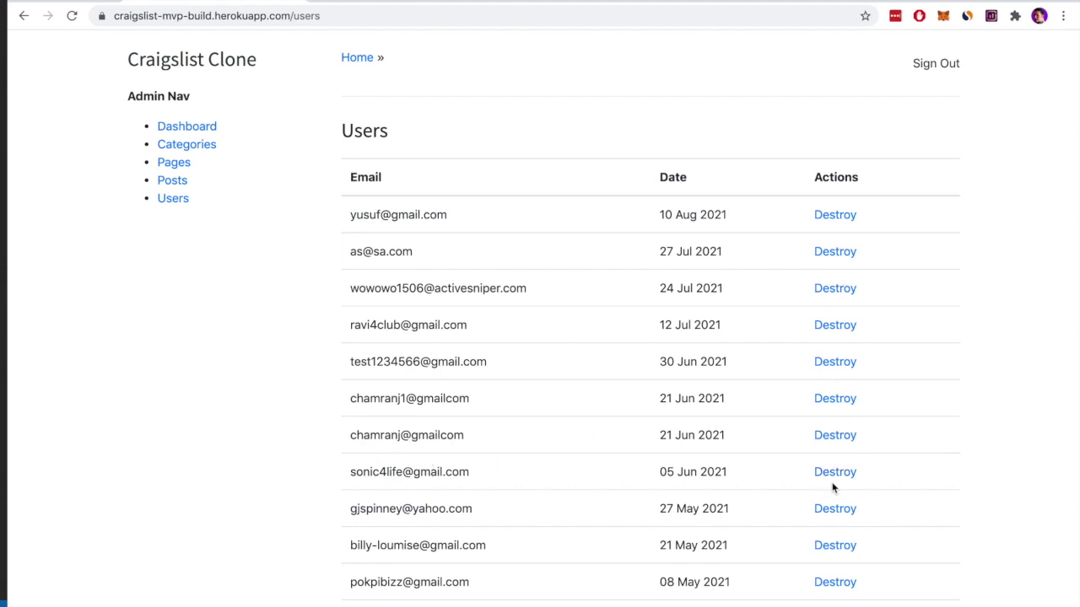
pyautogui.scroll(-5, 586, 272)
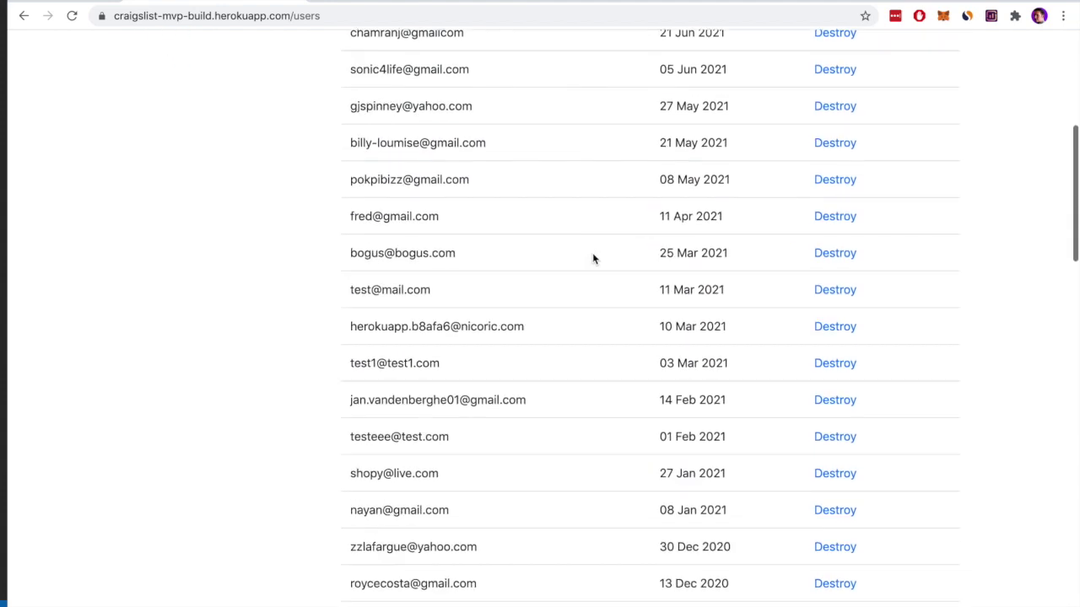
pyautogui.scroll(5, 593, 259)
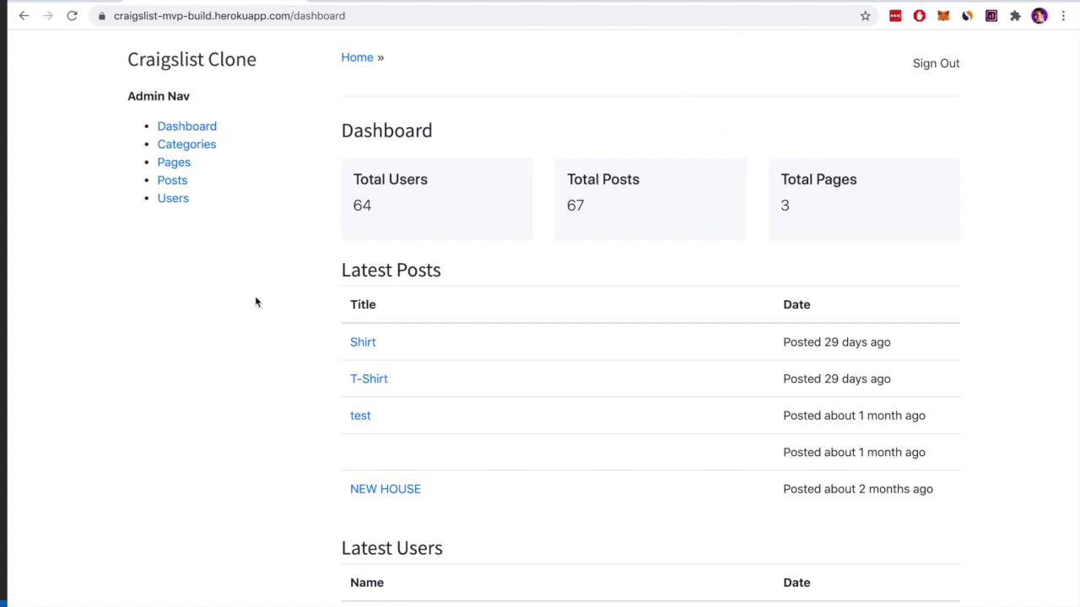
# Open the 'Looking for a running partner' post and bring up the form to message its poster
pyautogui.click(177, 69)
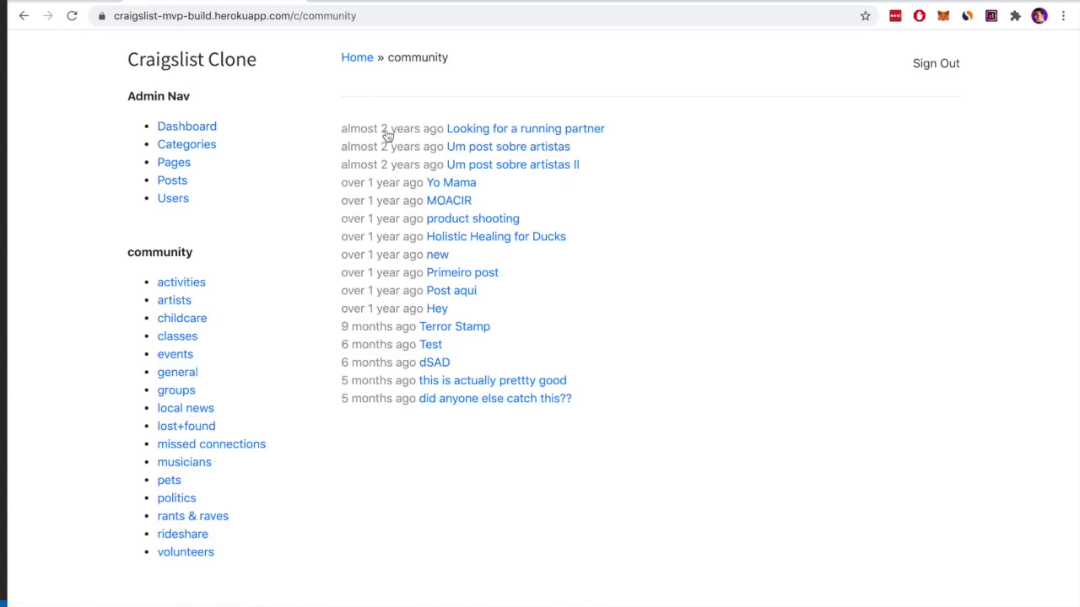
pyautogui.click(494, 132)
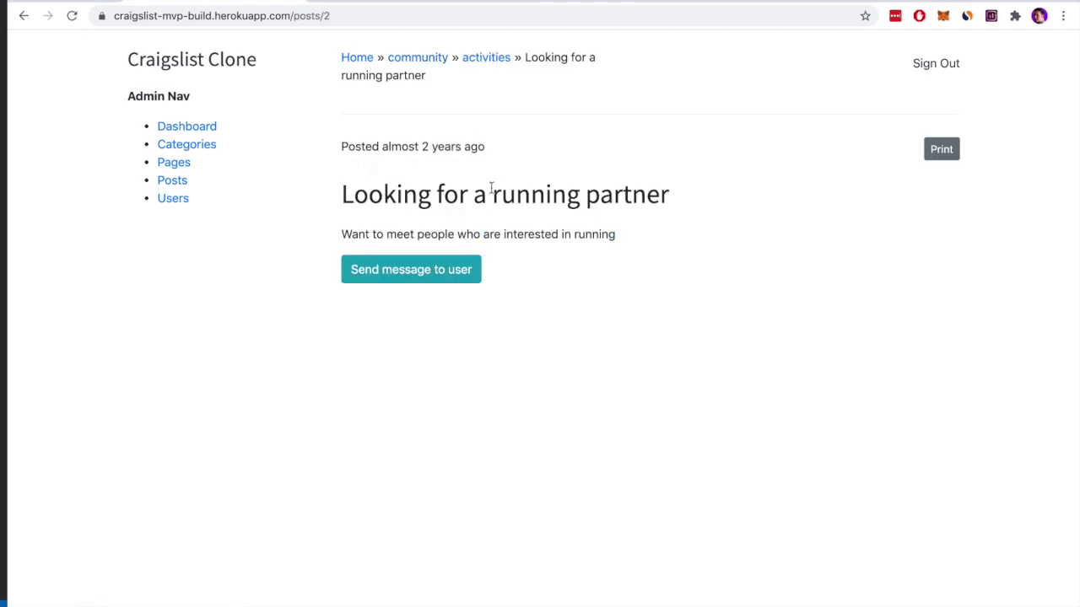
pyautogui.moveTo(352, 198); pyautogui.dragTo(582, 198)
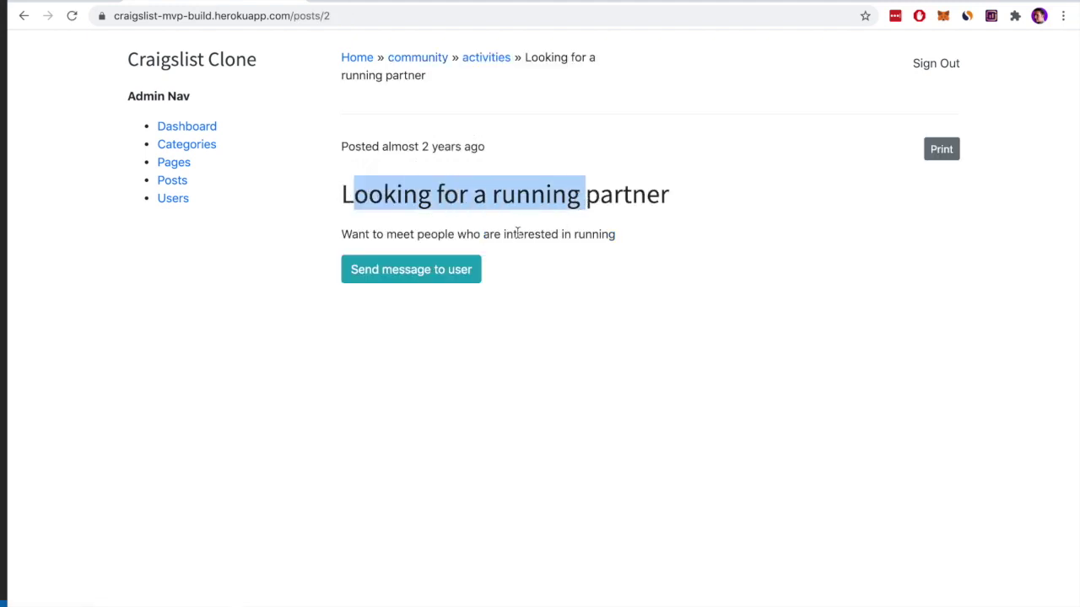
pyautogui.moveTo(511, 234); pyautogui.dragTo(615, 235)
pyautogui.click(598, 258)
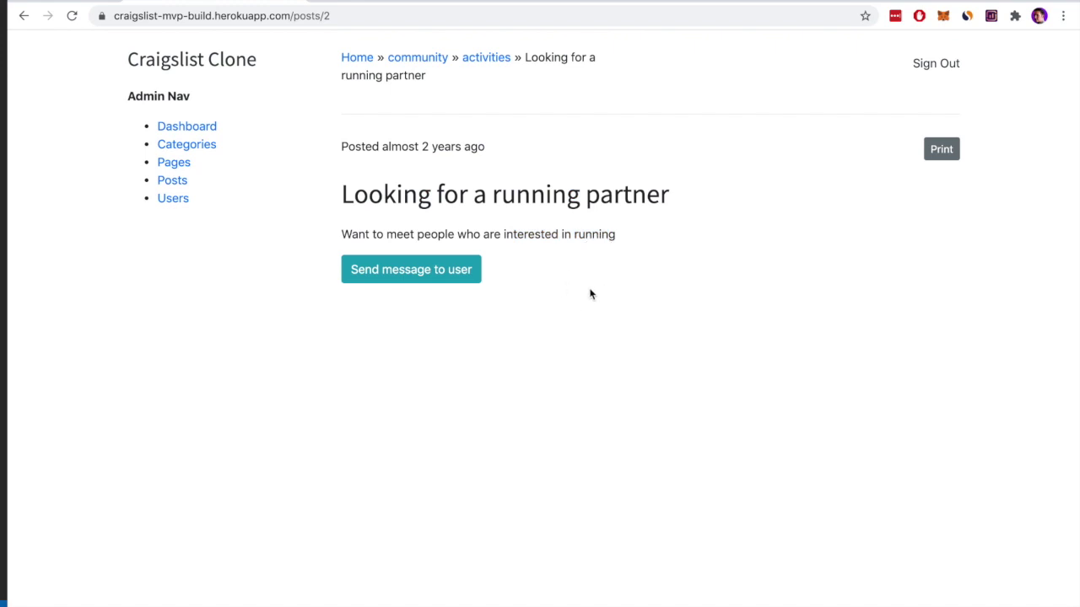
pyautogui.click(425, 271)
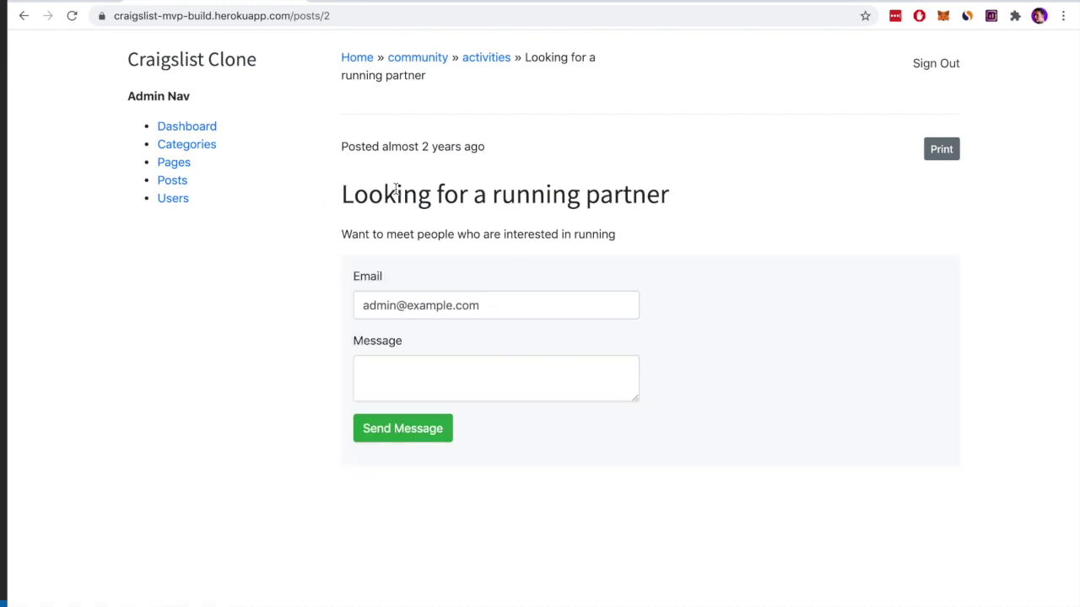
# Preview printing the post with more settings, cancel, then return to the community category listing
pyautogui.click(941, 150)
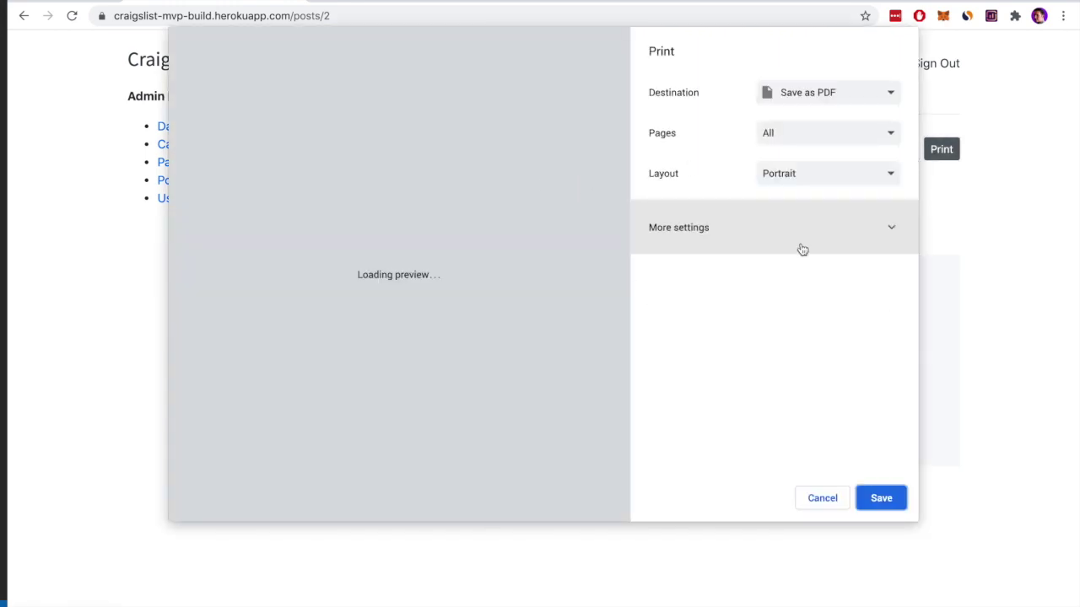
pyautogui.click(798, 244)
pyautogui.click(820, 497)
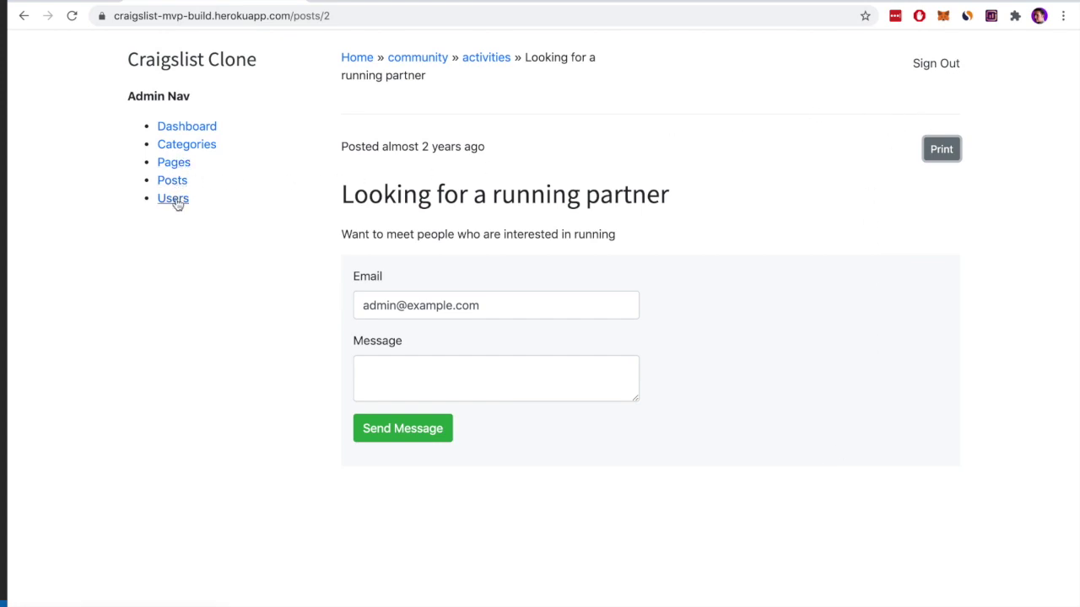
pyautogui.click(418, 61)
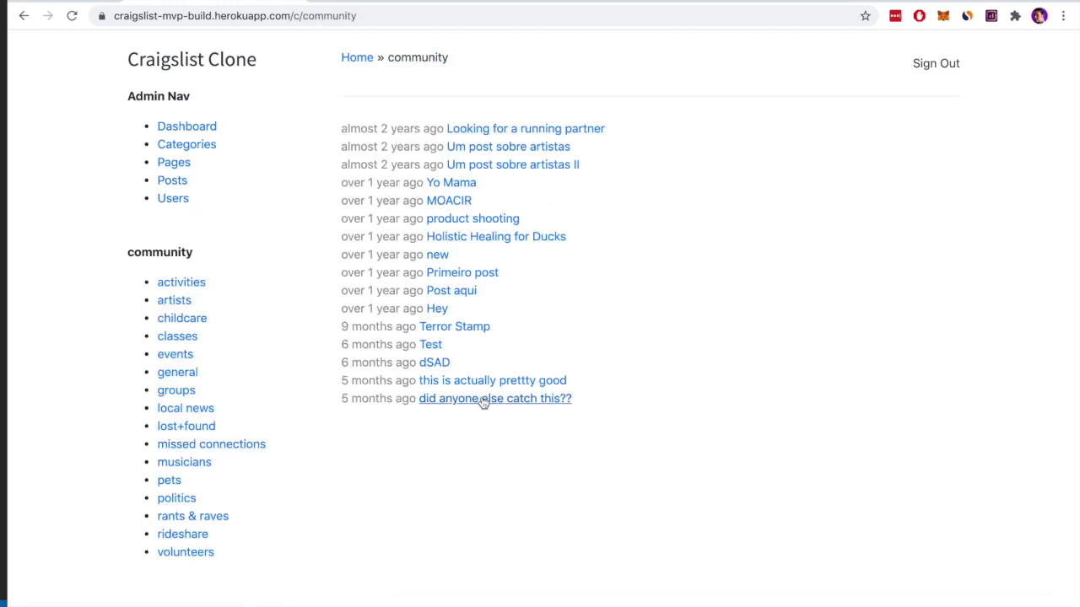
# Open the Holistic Healing for Ducks post and scroll through it
pyautogui.click(470, 240)
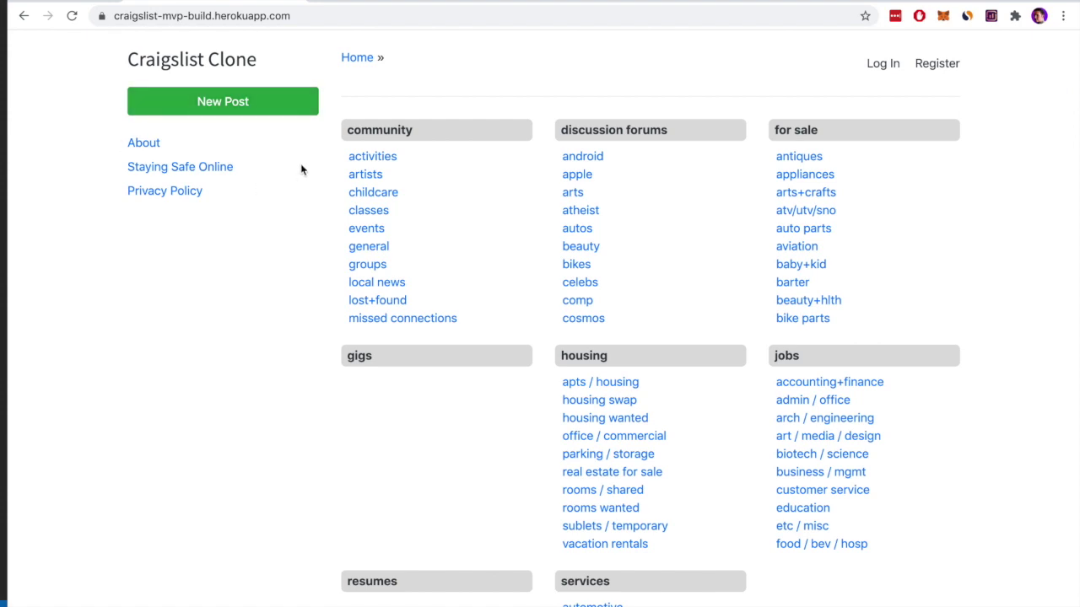
pyautogui.scroll(-3, 299, 173)
pyautogui.scroll(3, 299, 170)
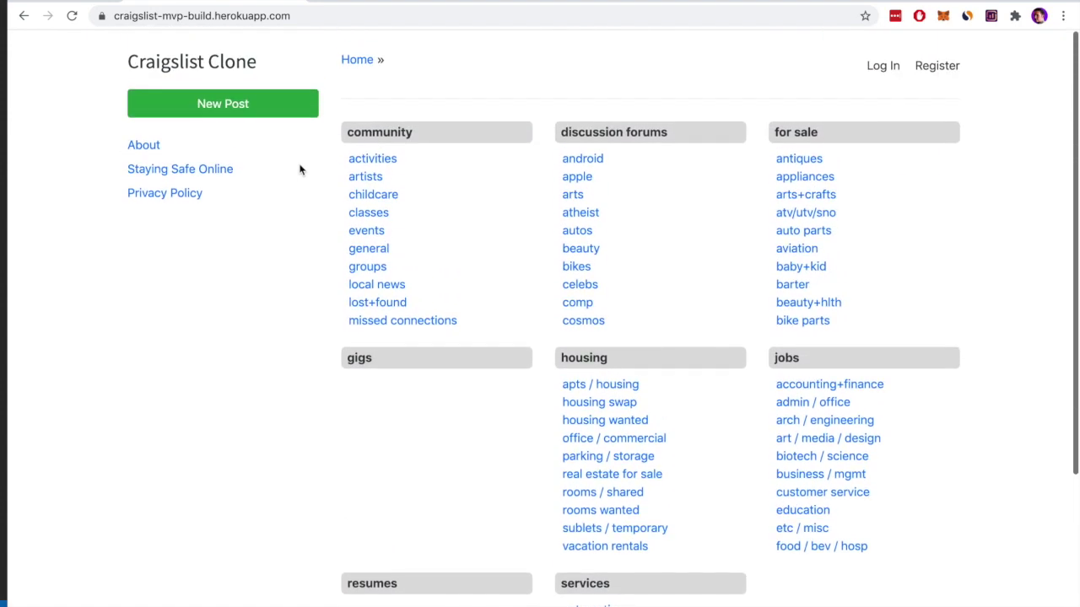
# Visit Privacy Policy, try New Post to reach the Log In page, then return home
pyautogui.click(158, 193)
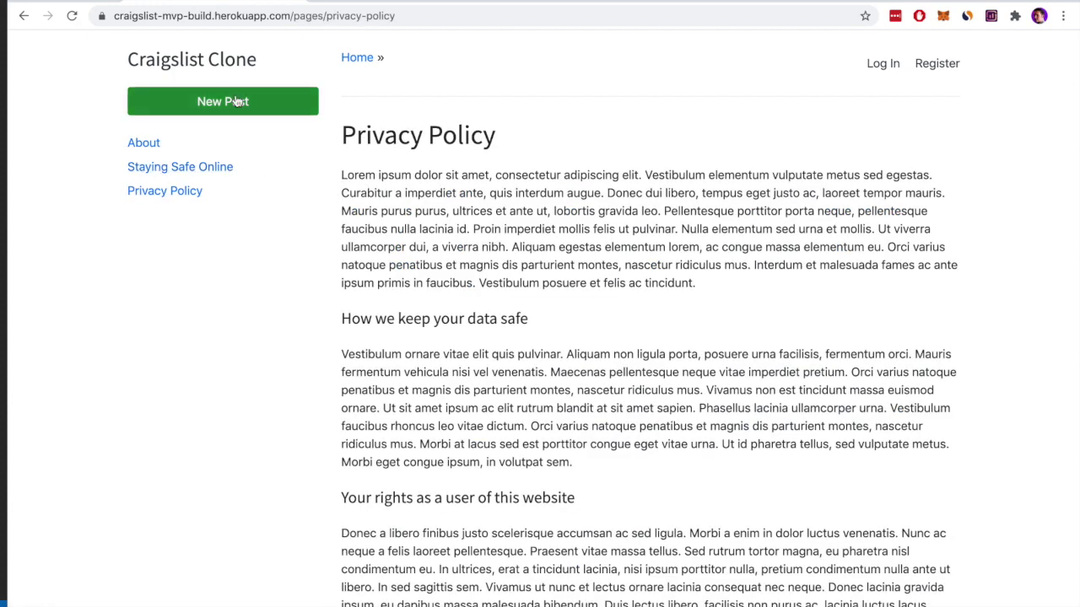
pyautogui.click(237, 101)
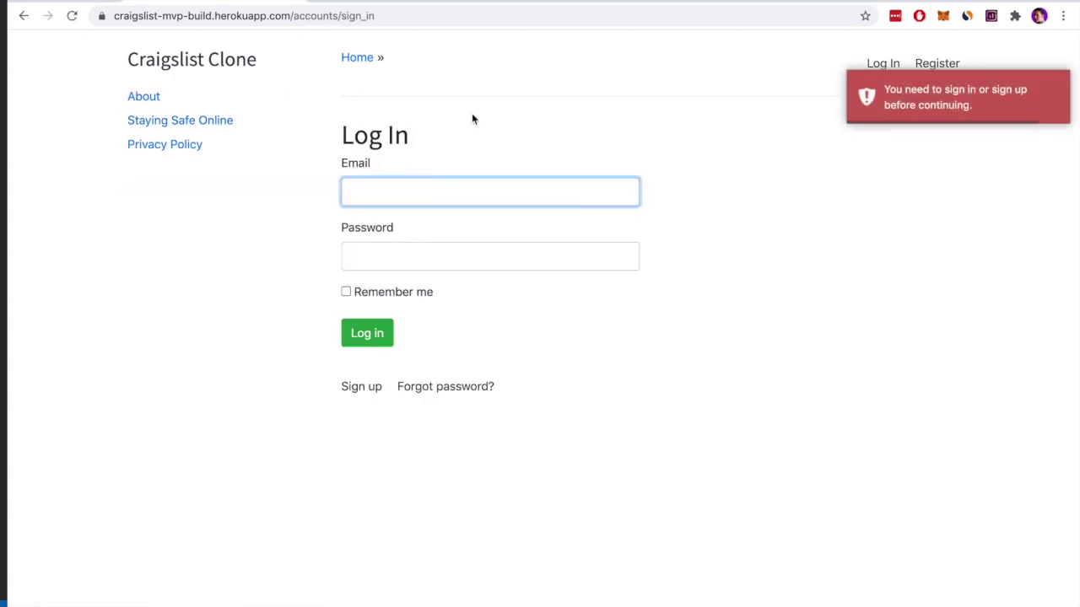
pyautogui.click(723, 272)
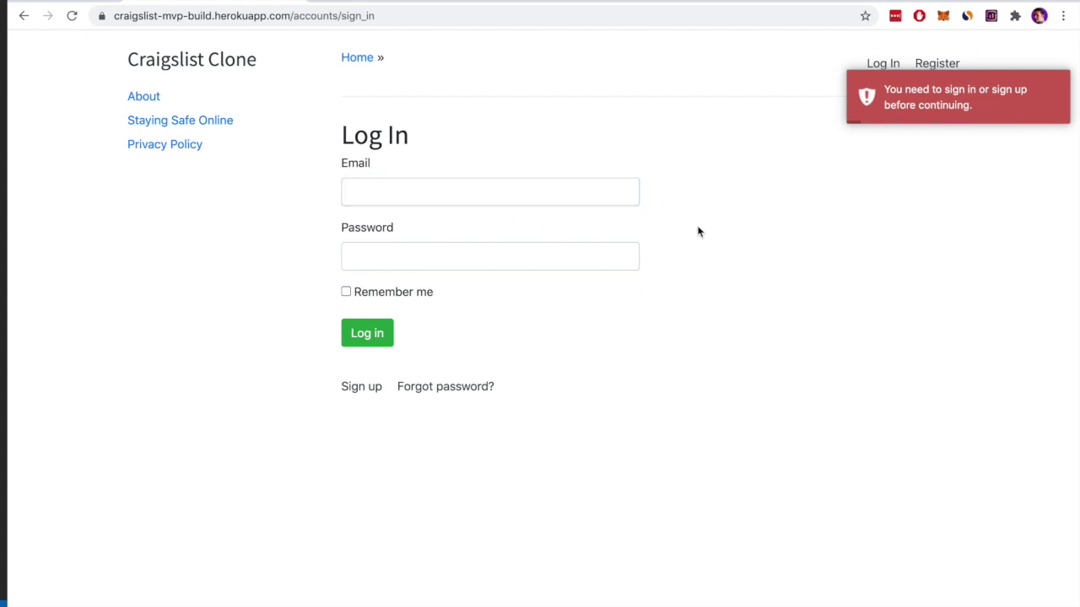
pyautogui.click(192, 59)
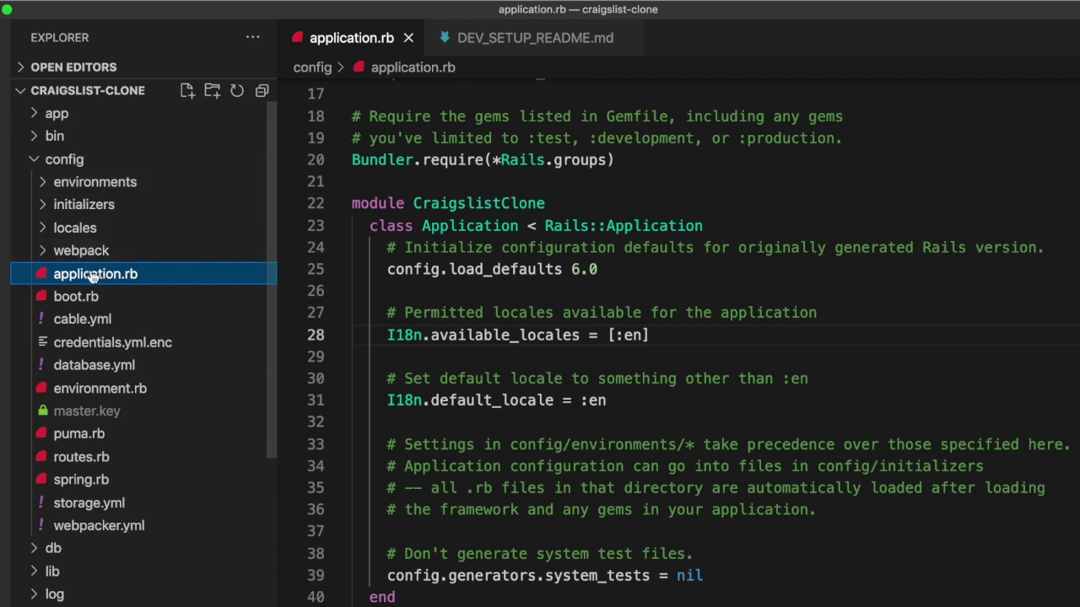
# Add :pt to available_locales on line 28 of application.rb and save
pyautogui.click(447, 313)
pyautogui.click(320, 342)
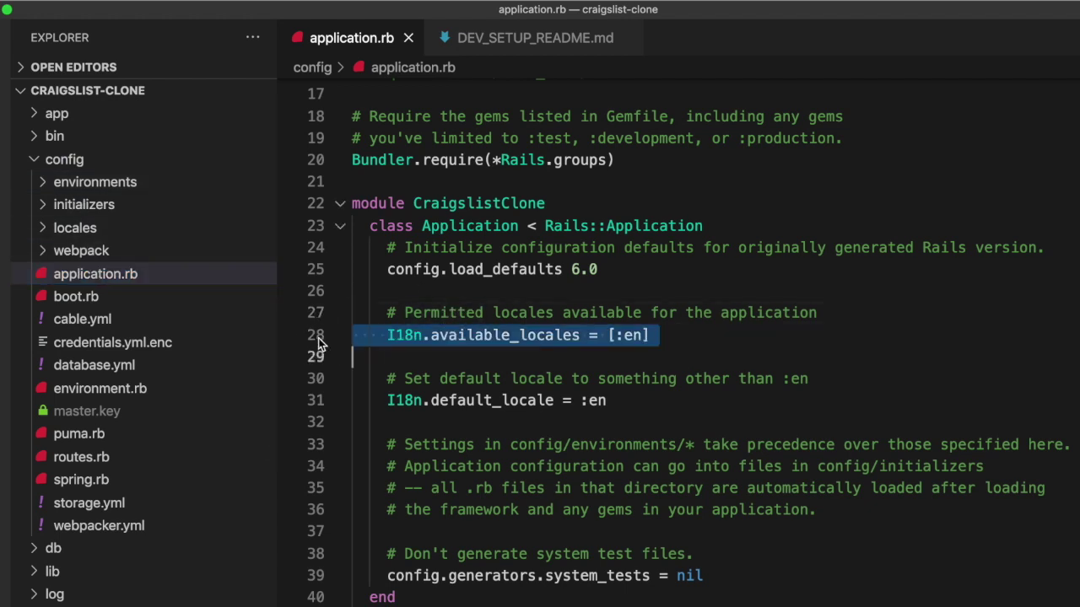
pyautogui.click(771, 338)
pyautogui.press('Left')
pyautogui.write(',')
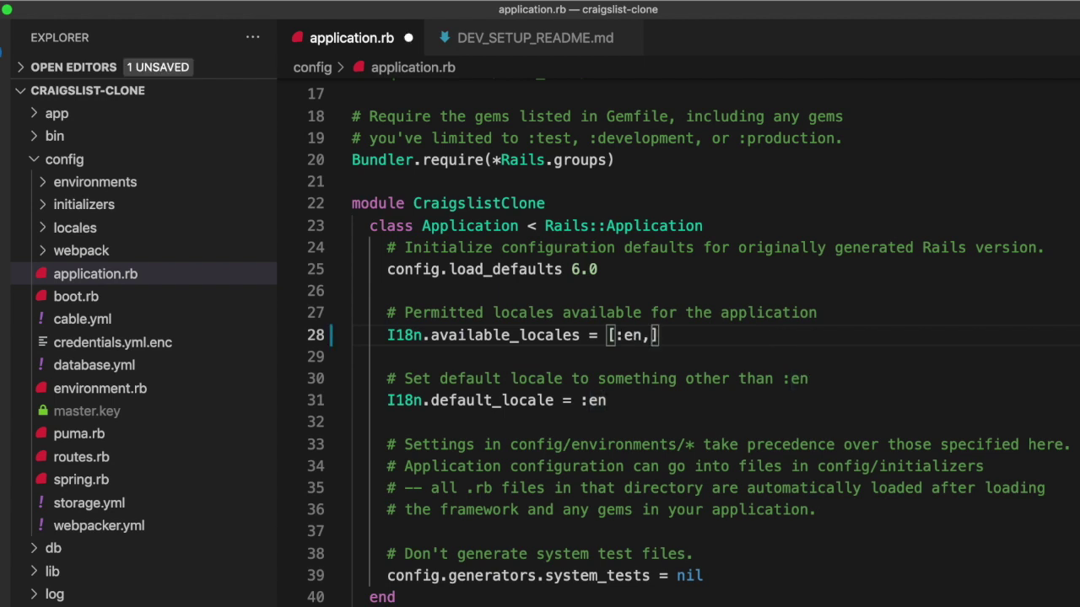
pyautogui.write(':pt')
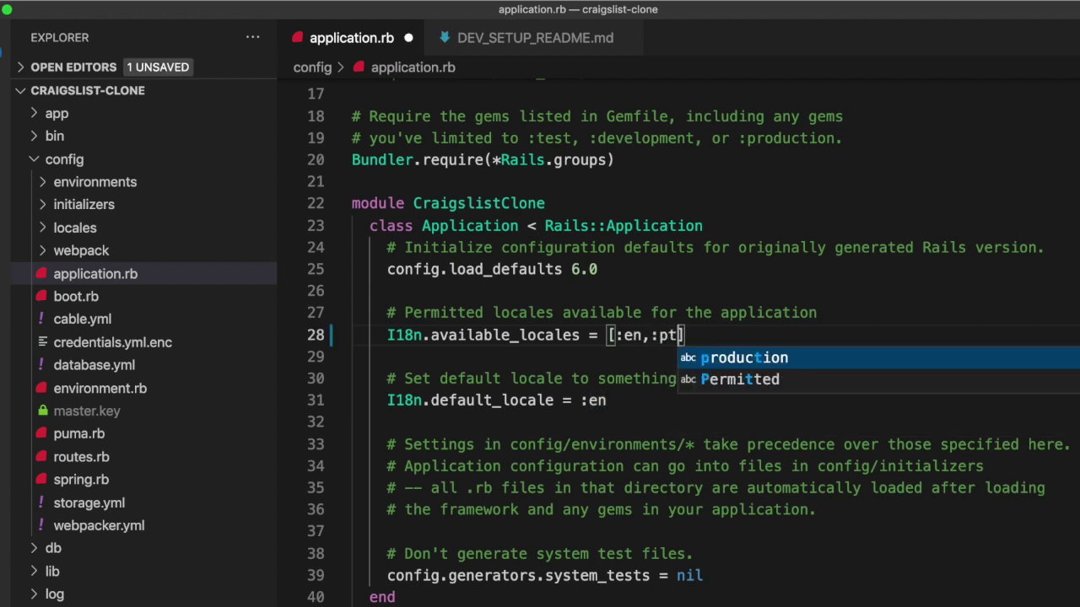
pyautogui.press('Escape')
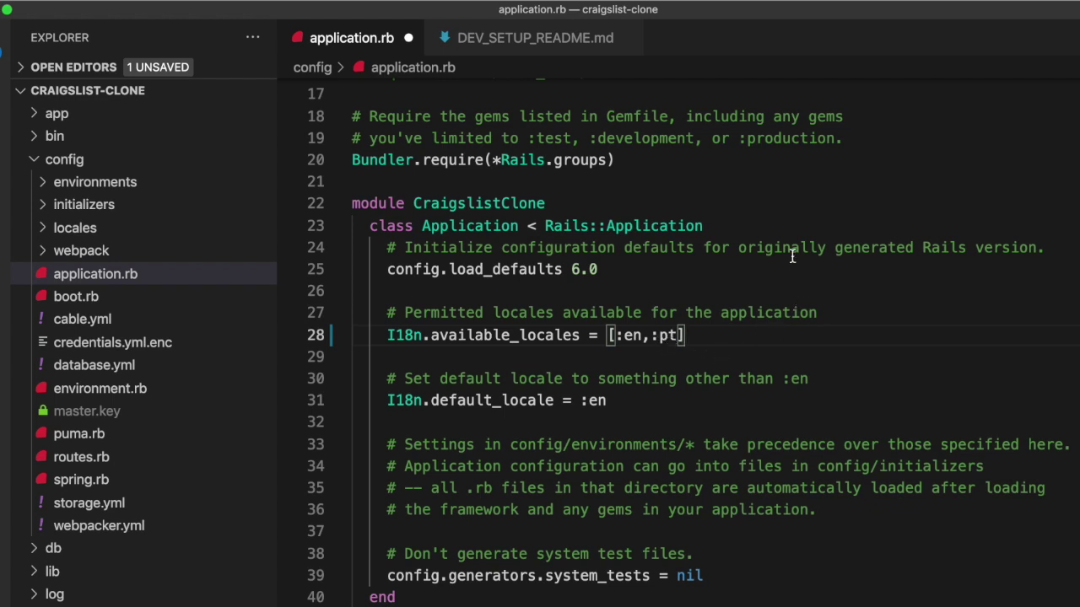
pyautogui.press('super+s')
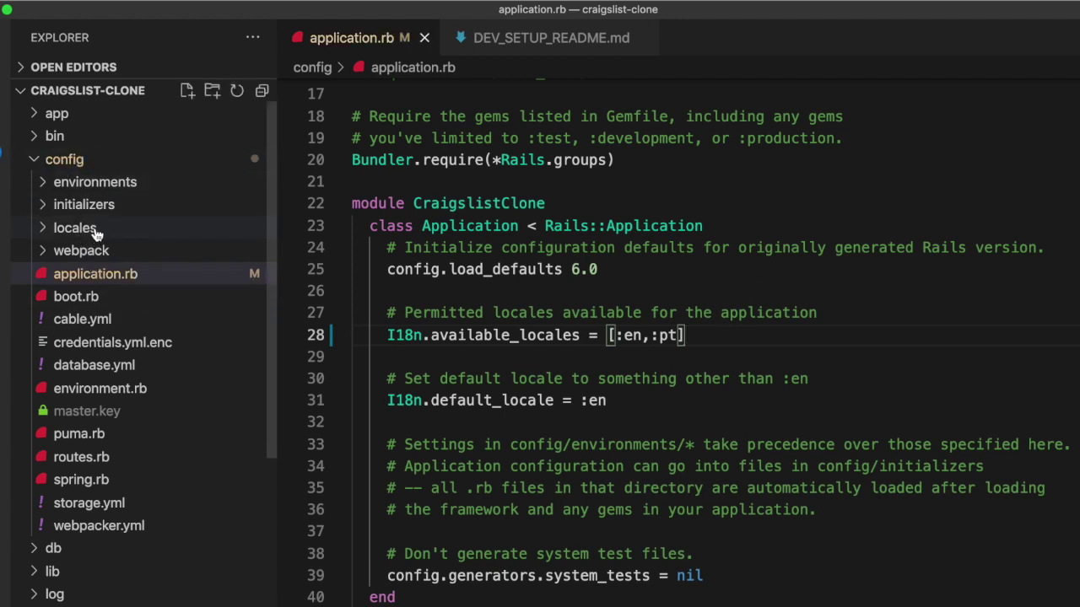
# Open config/locales/pt.yml and scroll through the Portuguese translations
pyautogui.click(98, 229)
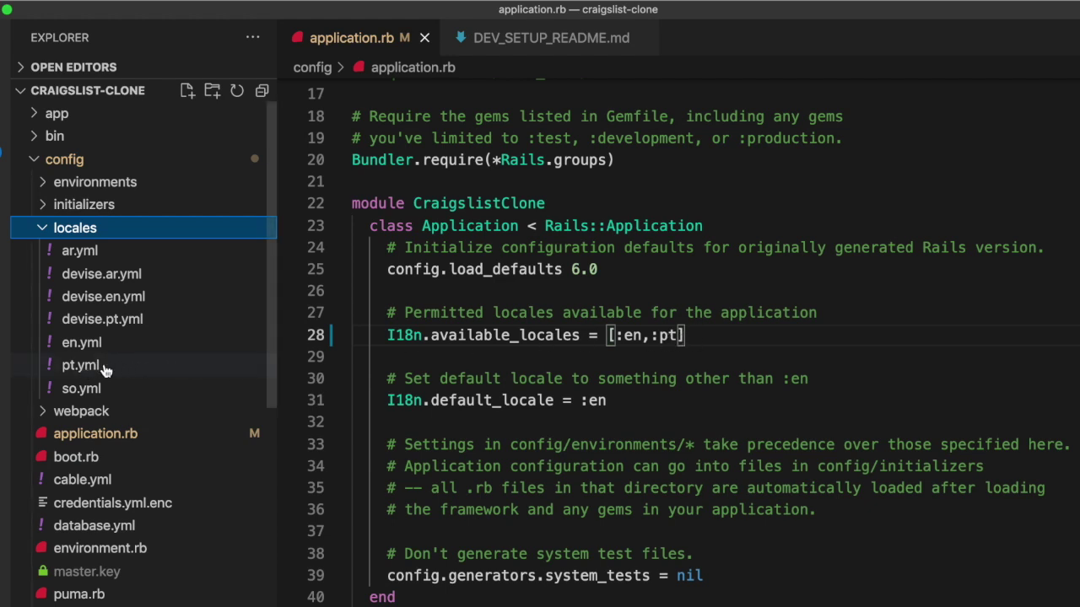
pyautogui.click(105, 368)
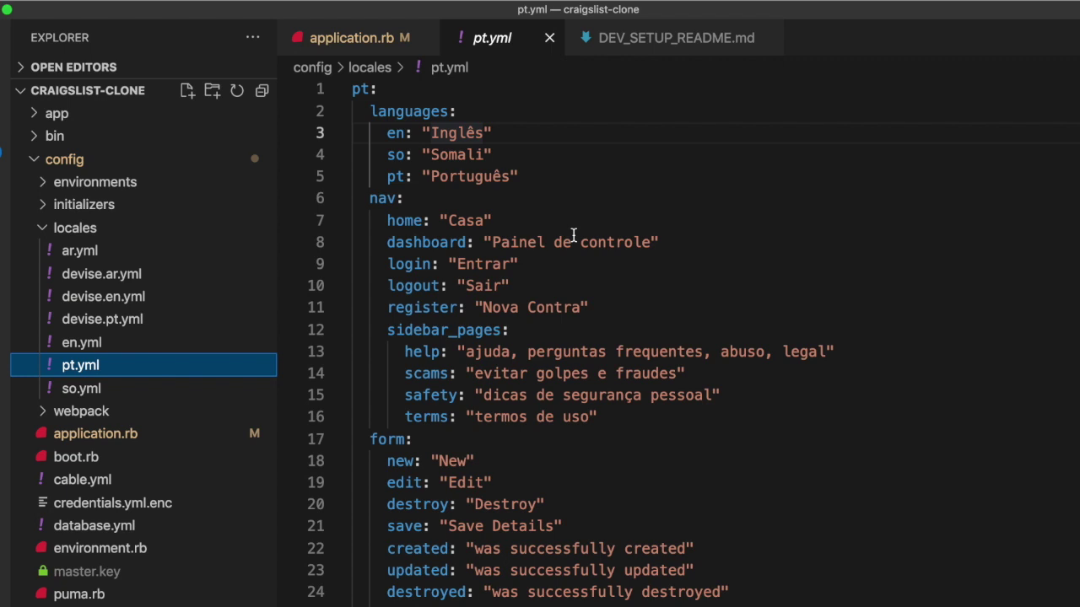
pyautogui.scroll(-15, 582, 230)
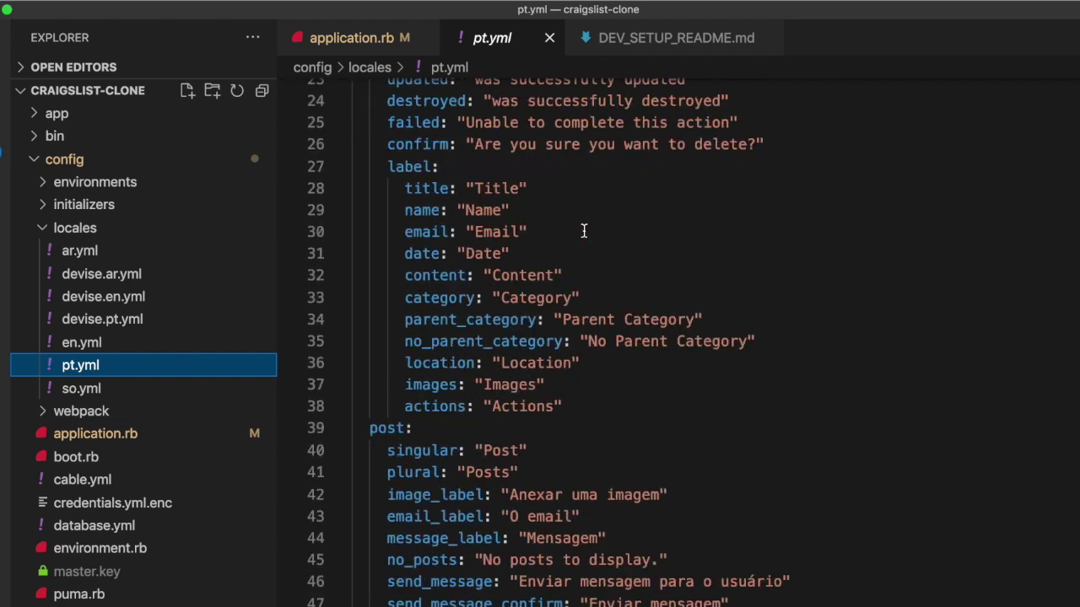
pyautogui.scroll(-7, 583, 231)
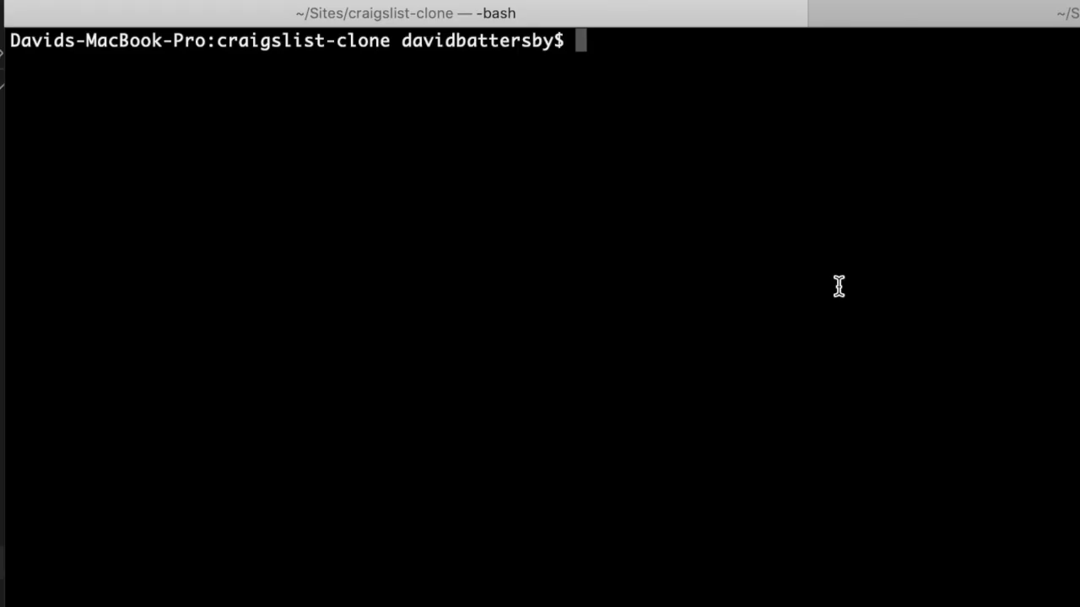
# Run rails s in the craigslist-clone folder to start the development server
pyautogui.write('rails s')
pyautogui.press('Return')
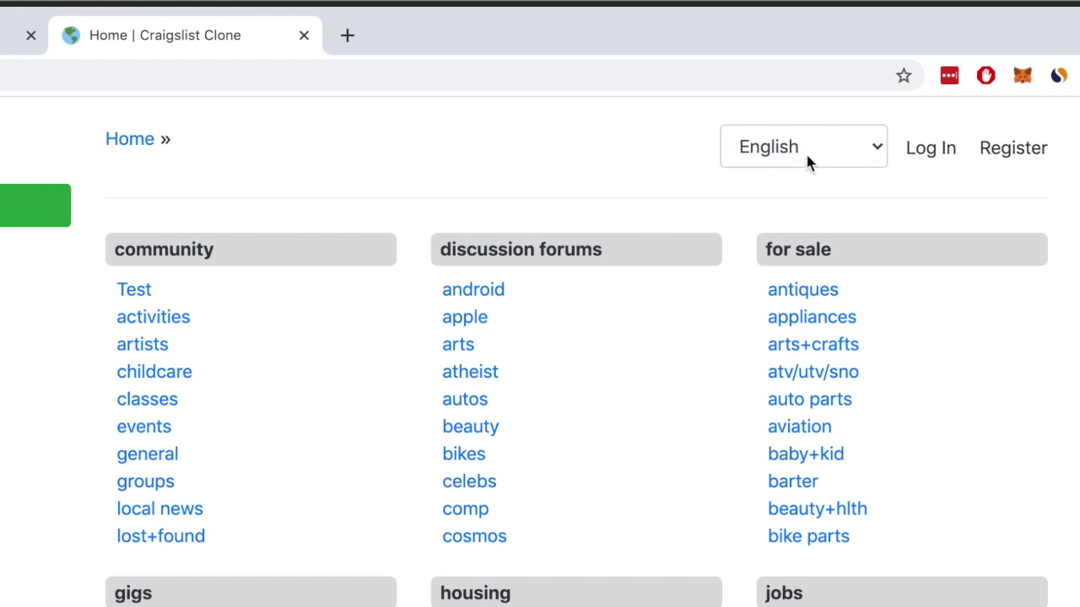
# Switch the site to Portuguese and open the Atividades category, dismissing Google Translate
pyautogui.click(786, 158)
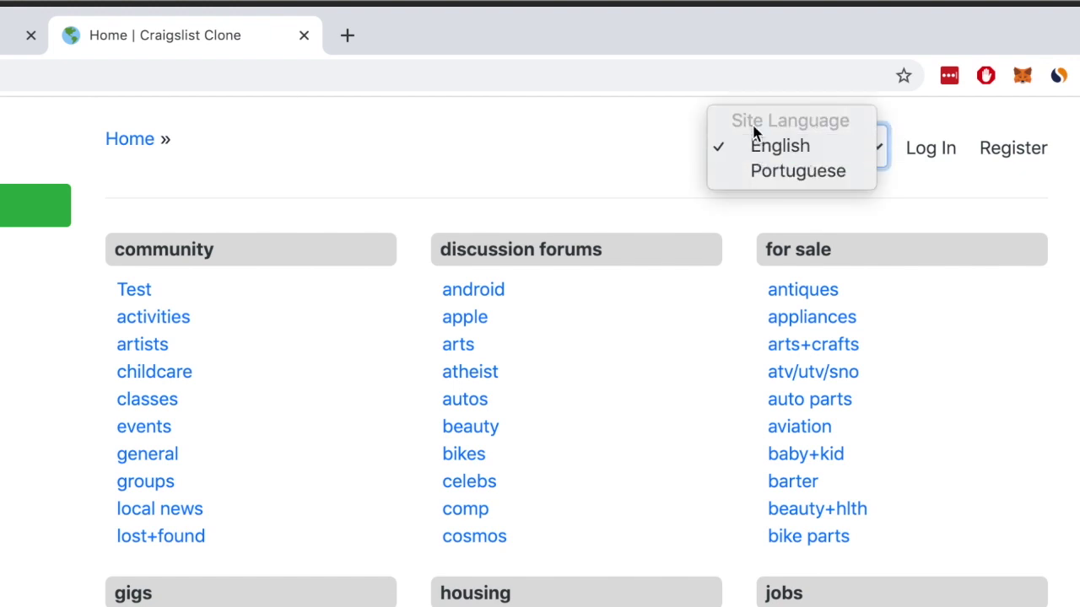
pyautogui.click(770, 173)
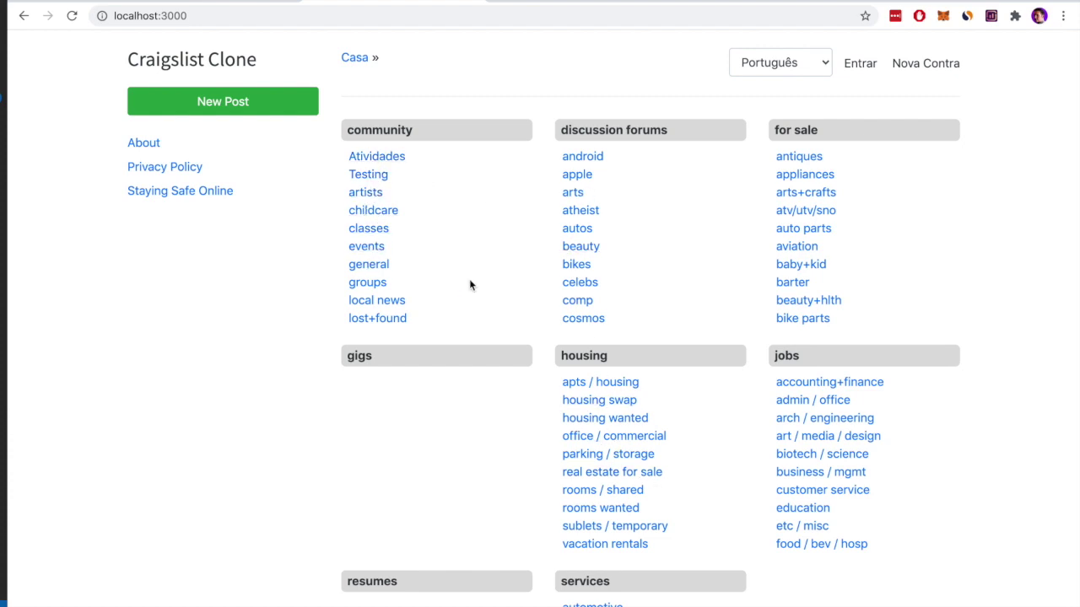
pyautogui.click(379, 160)
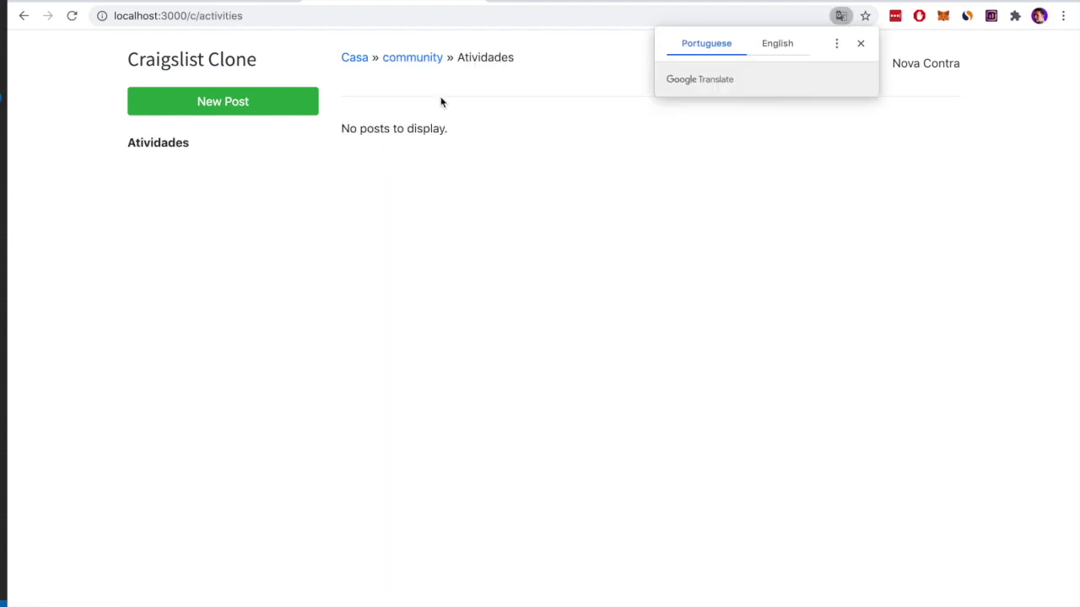
pyautogui.click(860, 44)
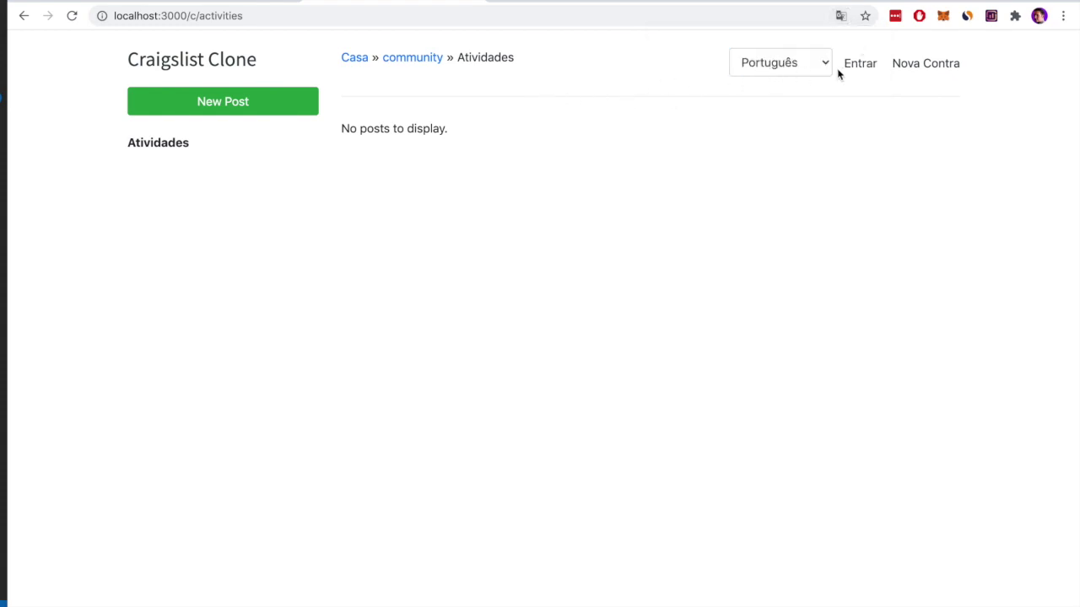
# Switch the site language back to Inglês (English) and dismiss the translation popup
pyautogui.click(790, 65)
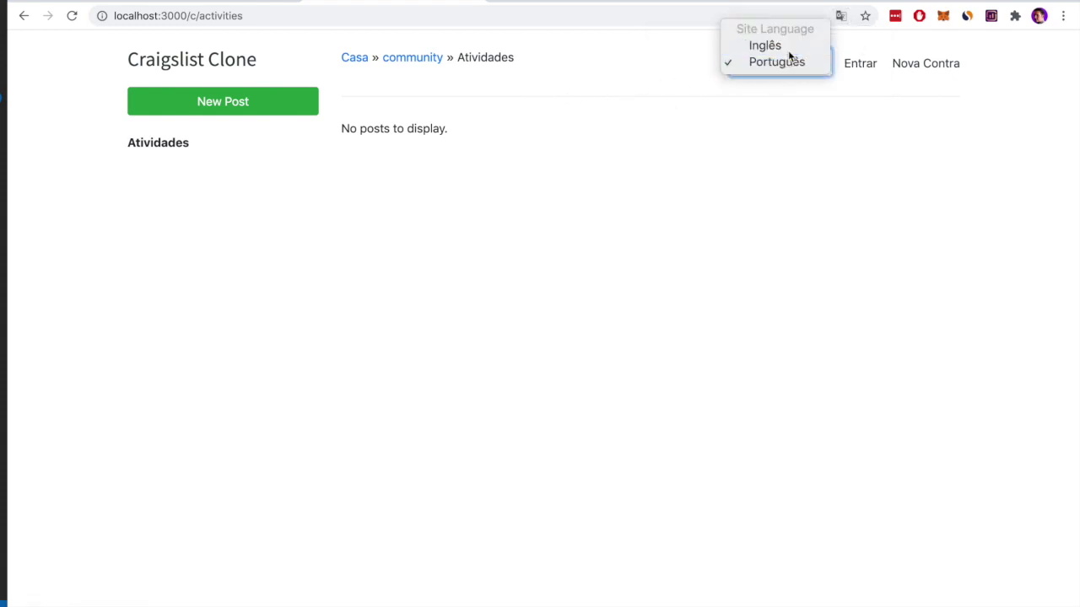
pyautogui.click(785, 48)
pyautogui.click(861, 44)
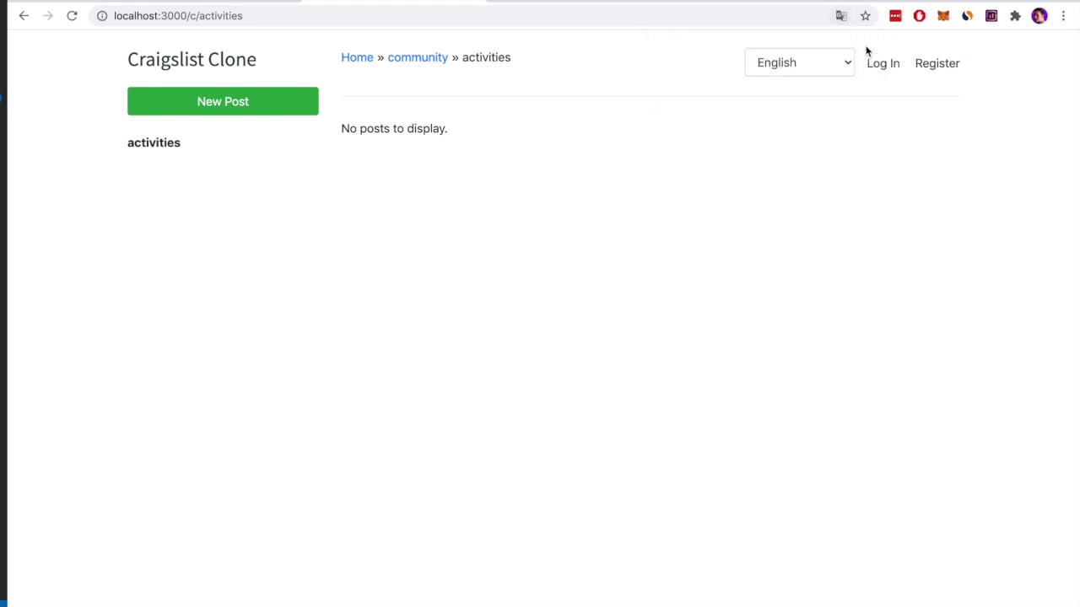
# Sign in with the admin's e-mail address and account password
pyautogui.click(881, 68)
pyautogui.write('david@example.com')
pyautogui.press('Tab')
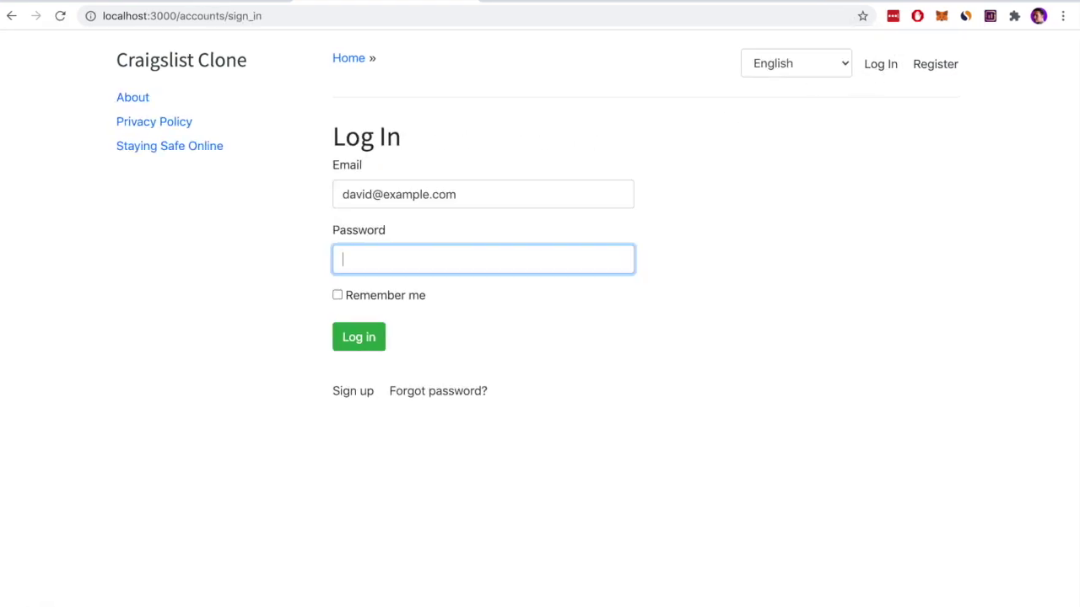
pyautogui.write('password')
pyautogui.press('Return')
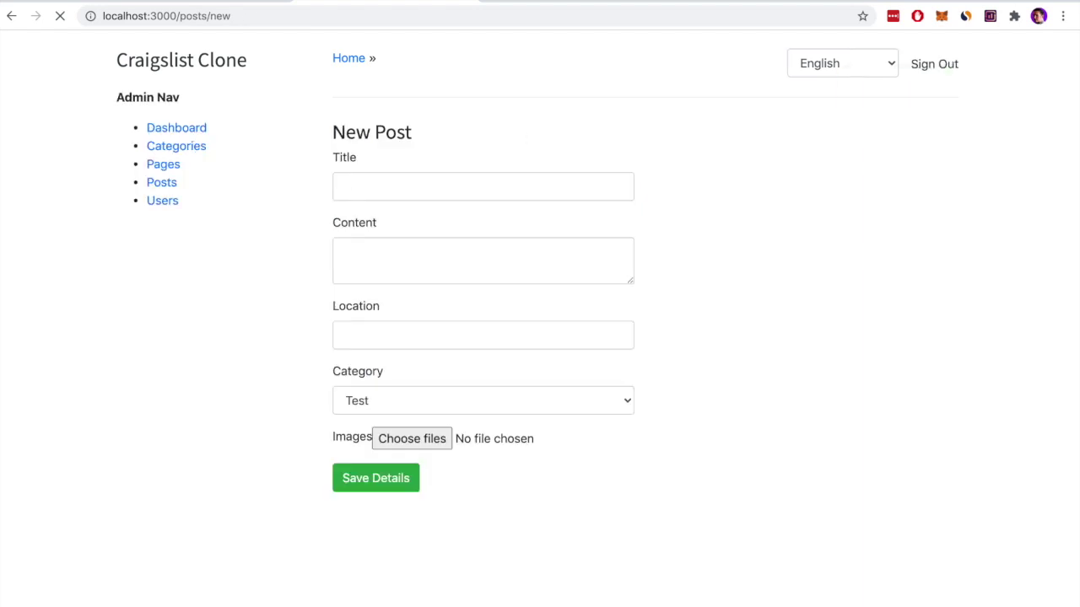
# Open Categories and inspect the activities category's English and Portuguese name Atividades
pyautogui.click(180, 150)
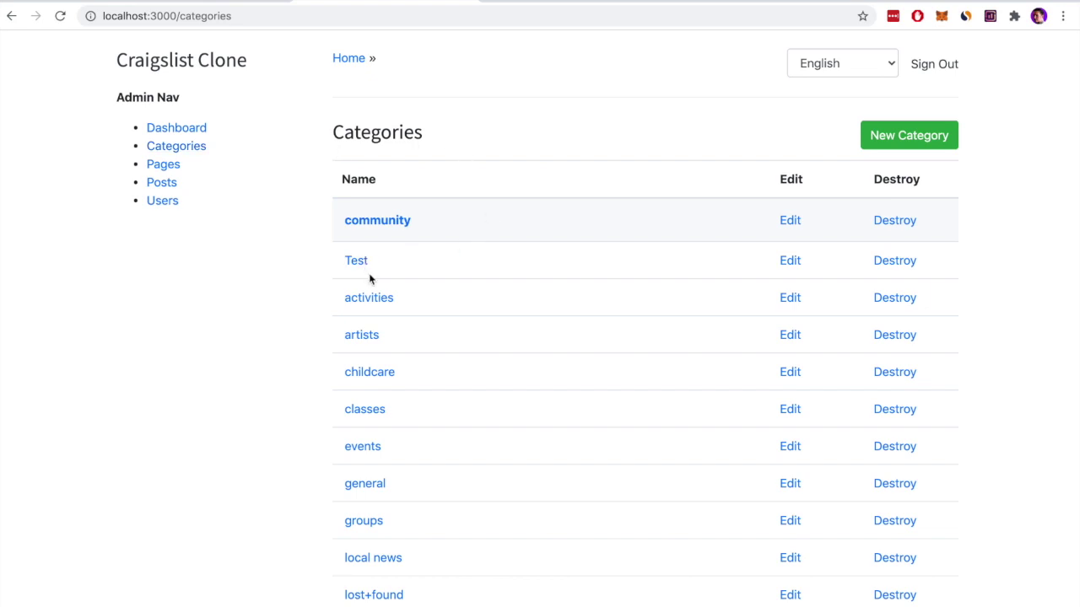
pyautogui.click(830, 65)
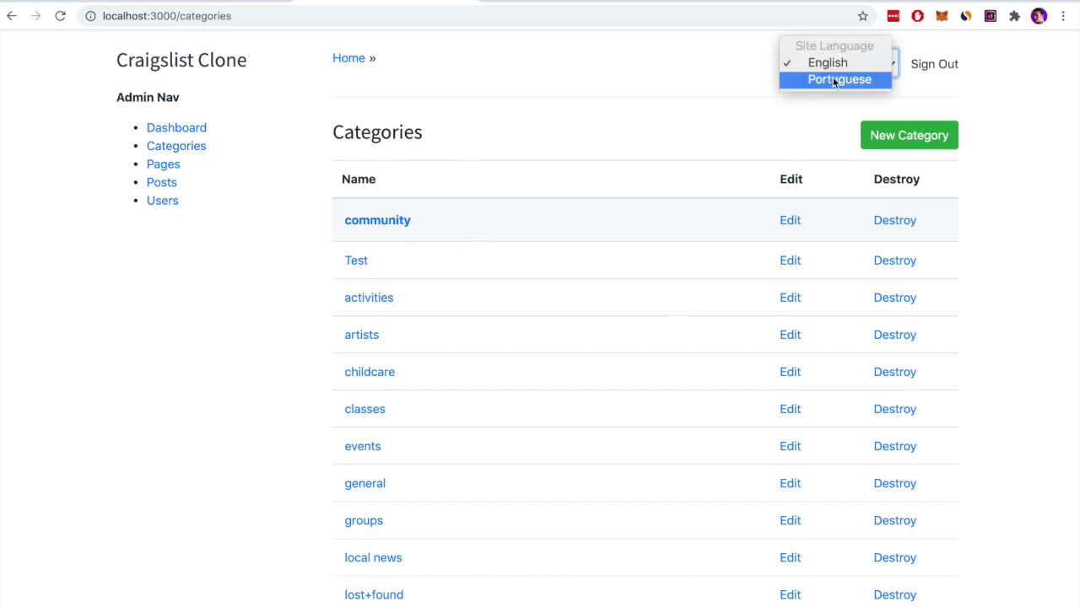
pyautogui.click(704, 87)
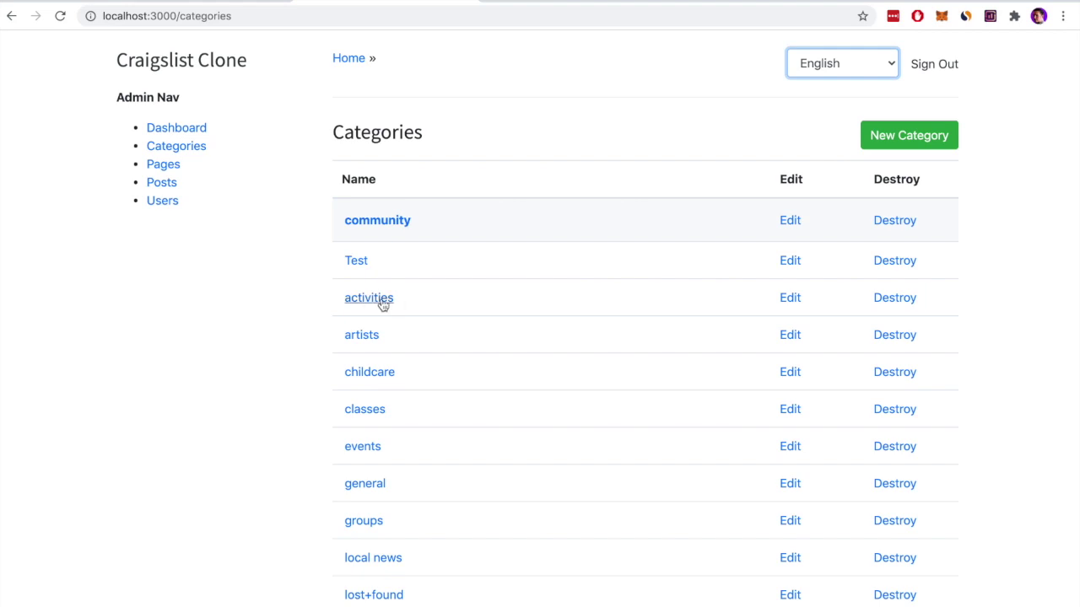
pyautogui.click(788, 299)
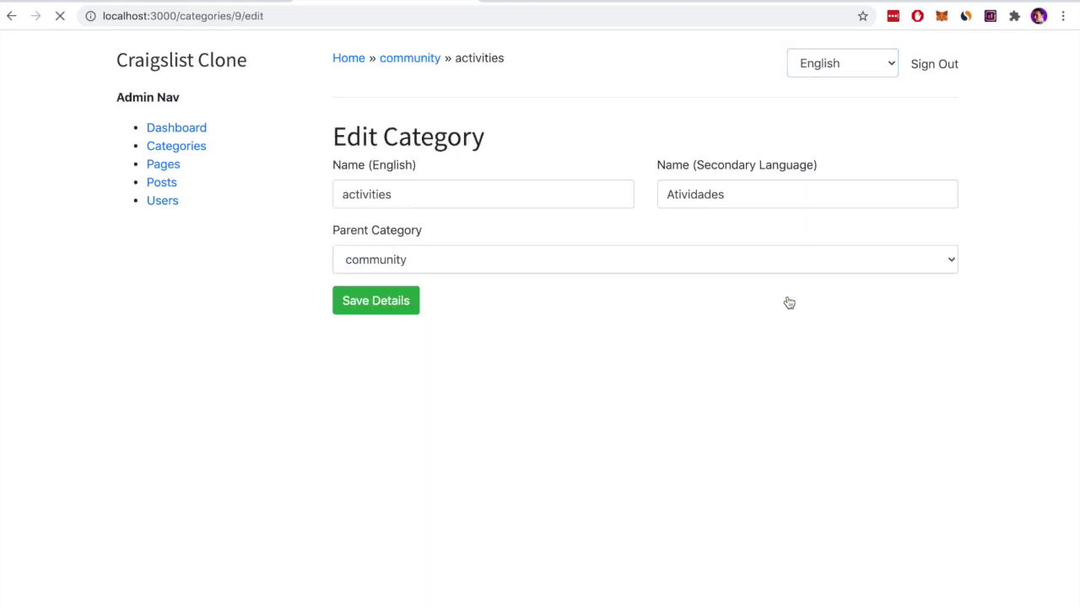
pyautogui.doubleClick(693, 194)
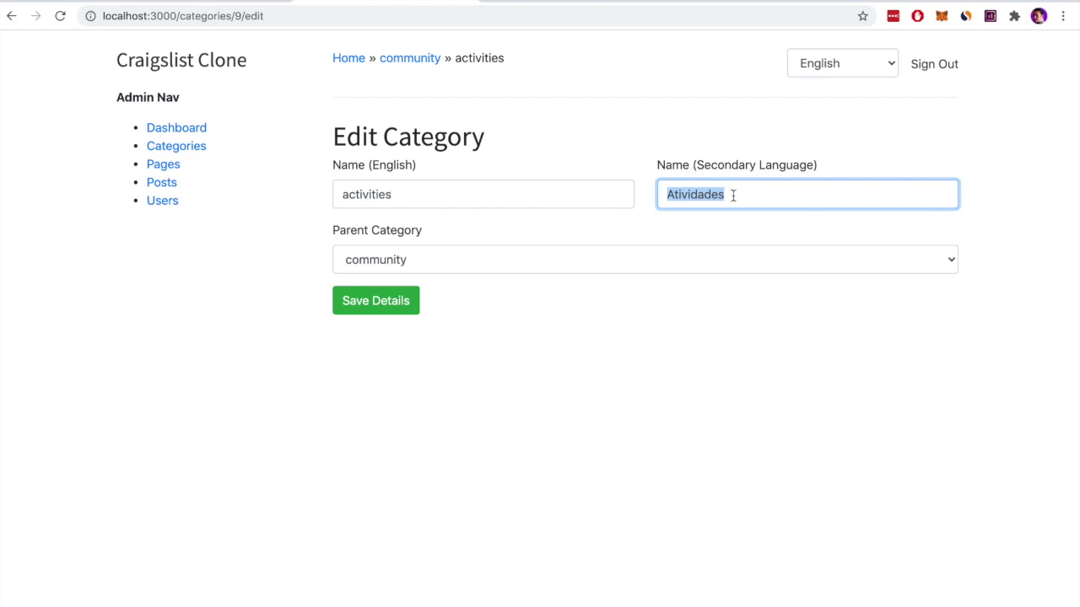
pyautogui.click(759, 194)
pyautogui.click(628, 183)
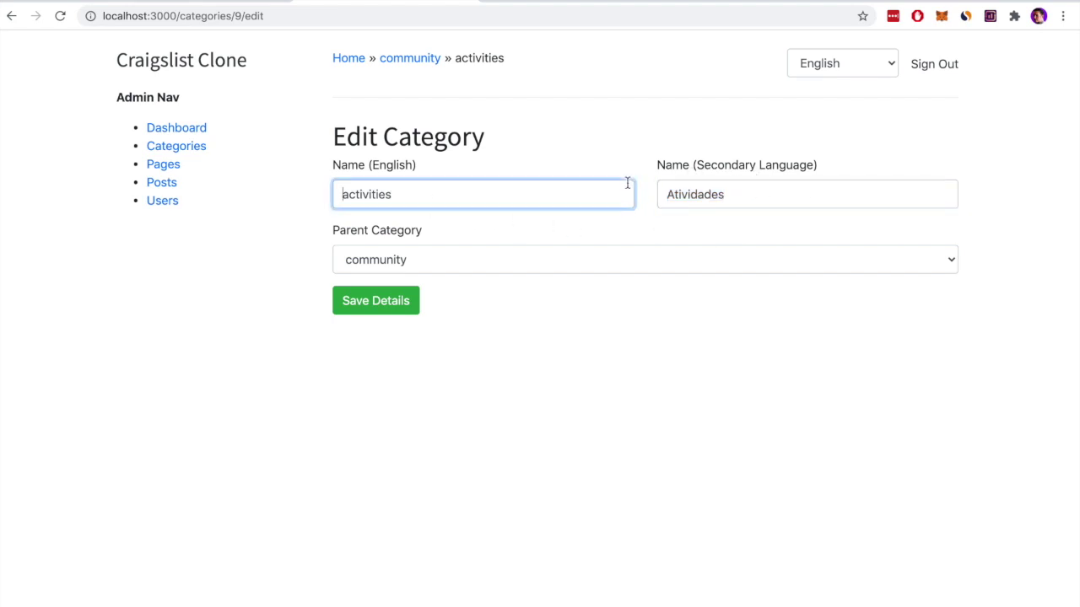
pyautogui.click(645, 174)
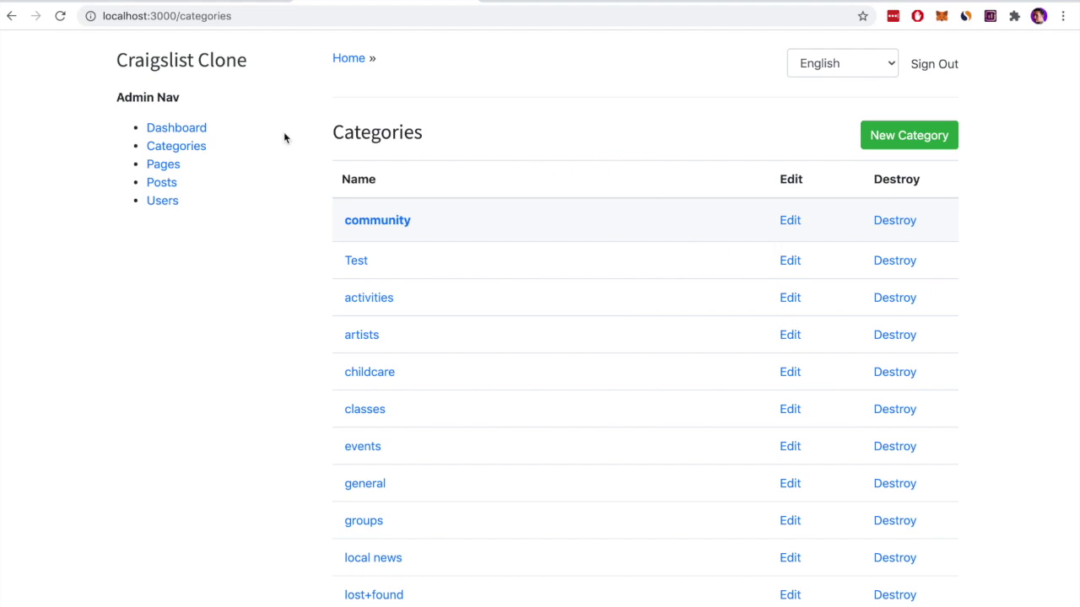
# Switch the home page to Portuguese to show Atividades, then open the Nova Conta sign-up form
pyautogui.click(194, 67)
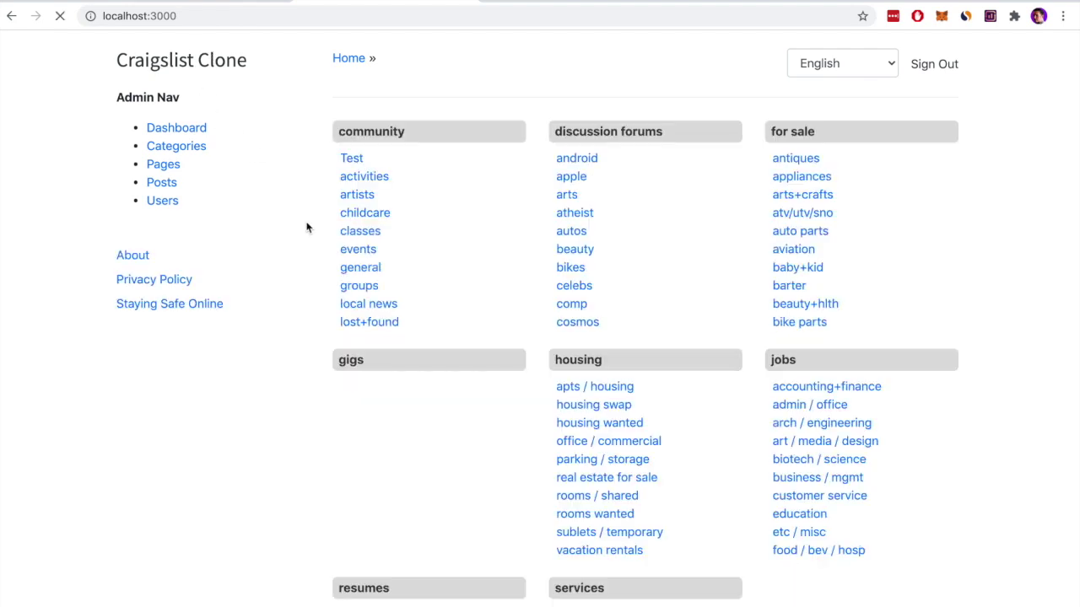
pyautogui.doubleClick(403, 177)
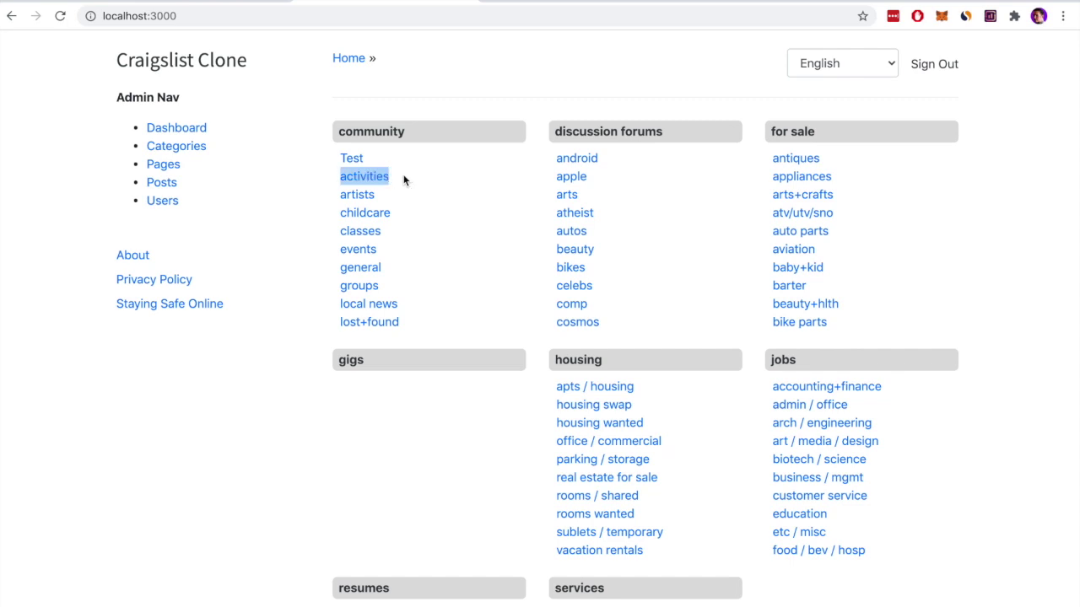
pyautogui.click(839, 66)
pyautogui.click(828, 82)
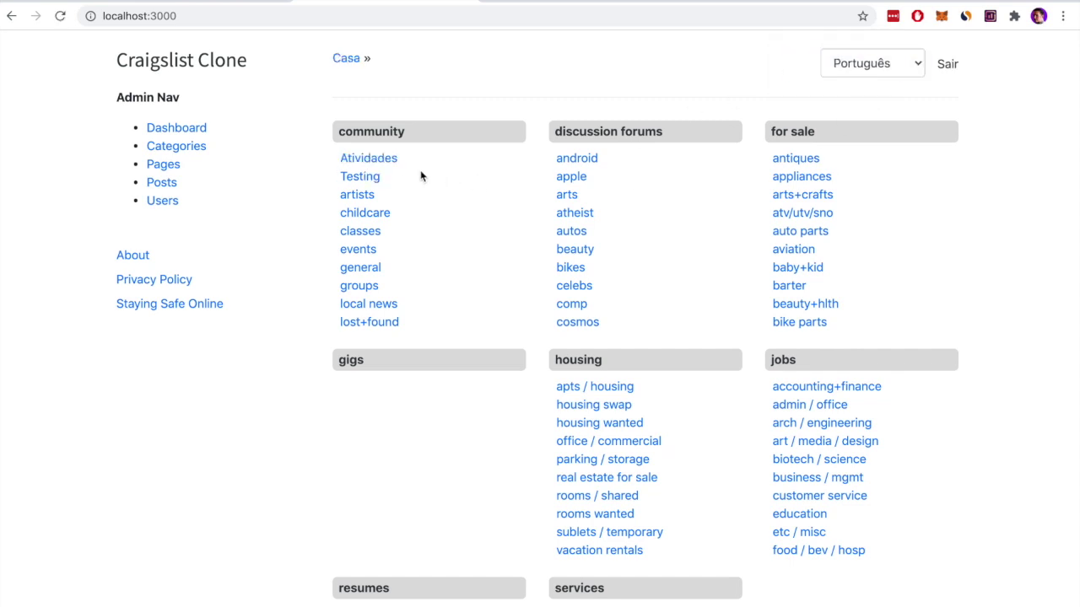
pyautogui.doubleClick(415, 164)
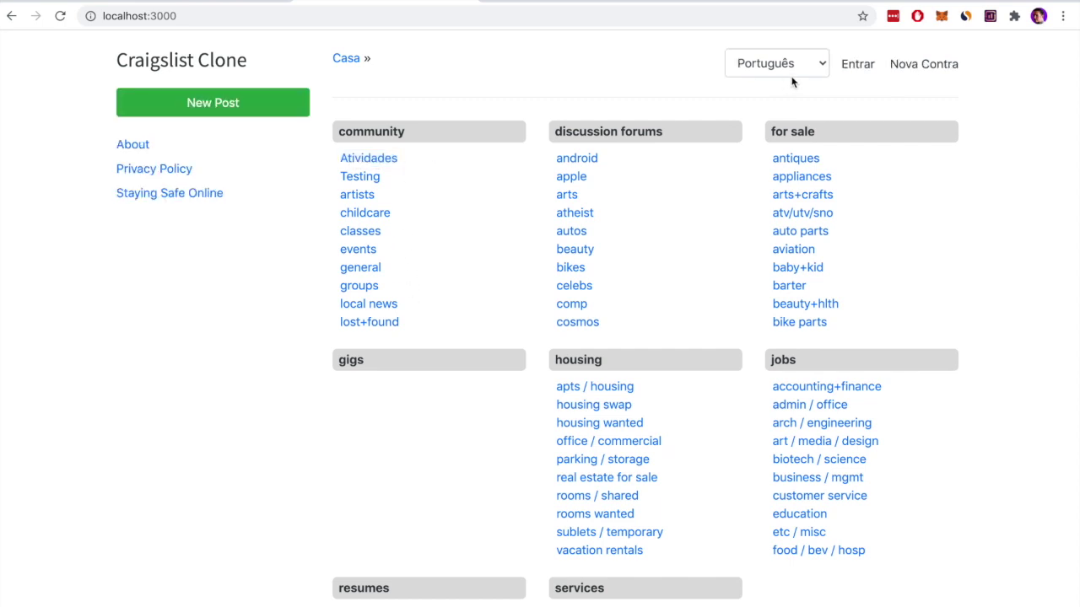
pyautogui.click(916, 66)
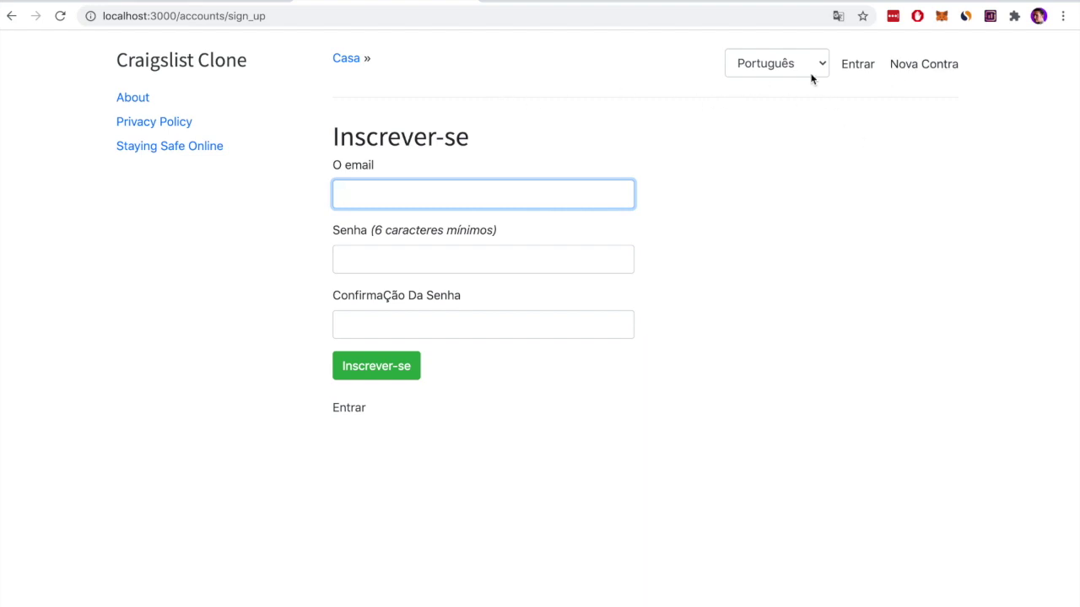
# Open Entrar, view Staying Safe Online, then try New Post to land on the Entrar page
pyautogui.click(858, 65)
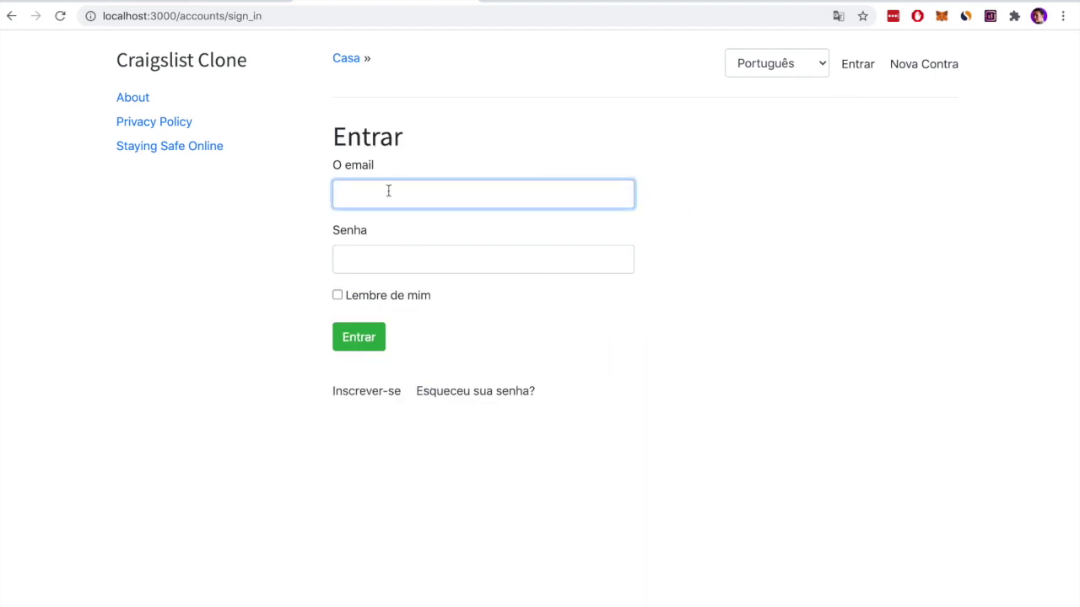
pyautogui.click(641, 280)
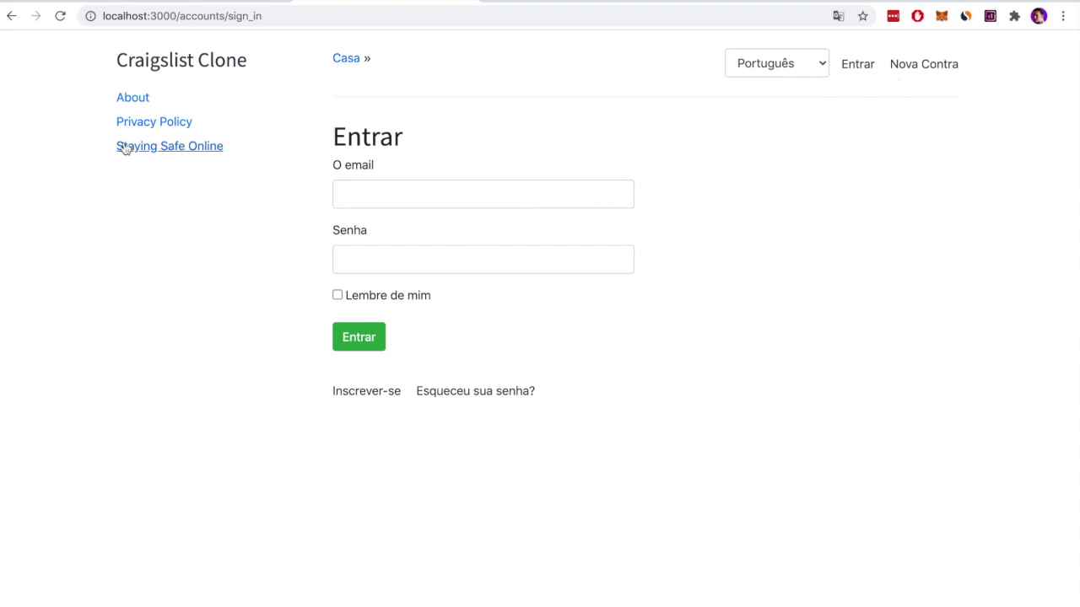
pyautogui.click(155, 149)
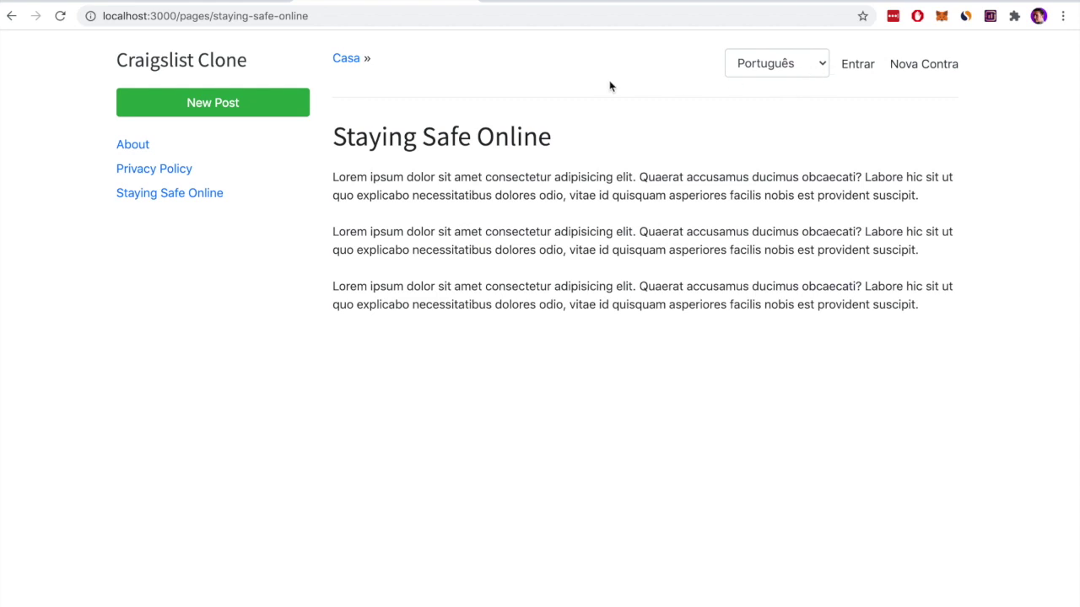
pyautogui.click(272, 104)
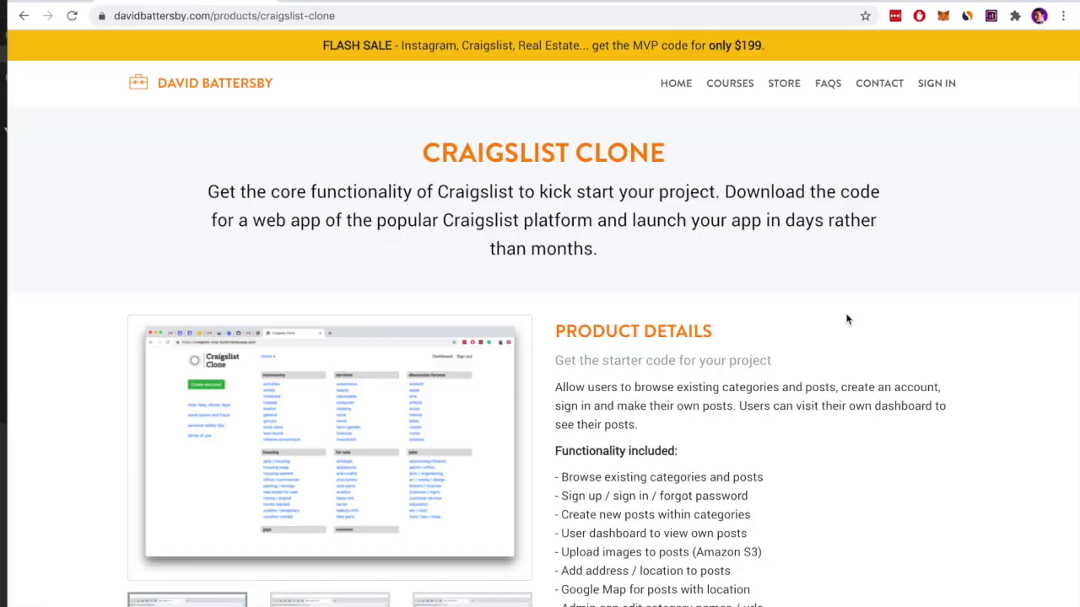
# Scroll the product page down to the functionality list and $199.00 Add to Cart price
pyautogui.scroll(-2, 848, 359)
pyautogui.scroll(-3, 848, 362)
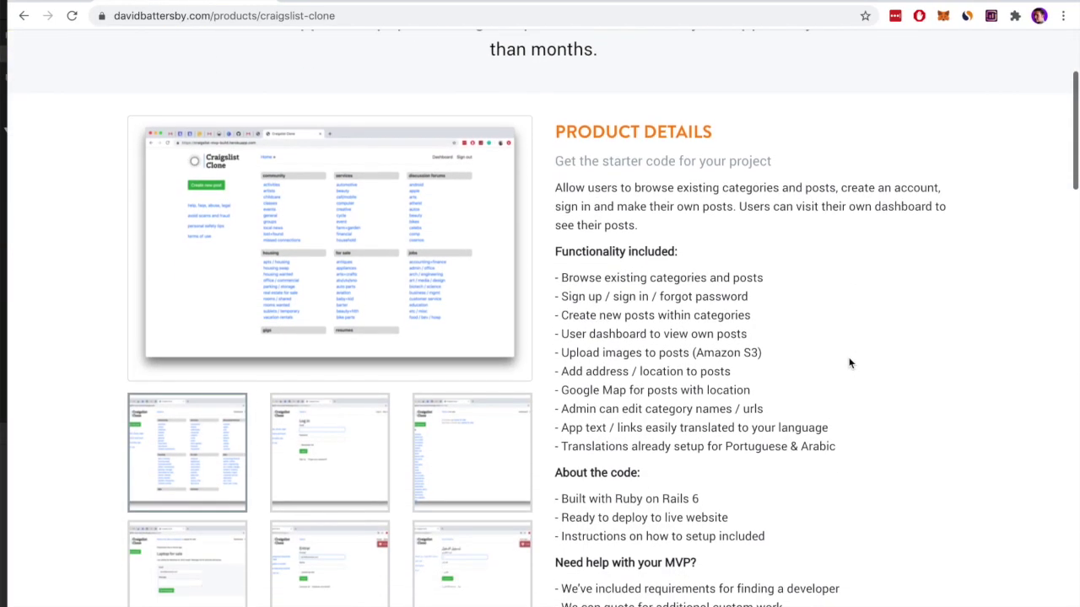
pyautogui.scroll(-2, 849, 363)
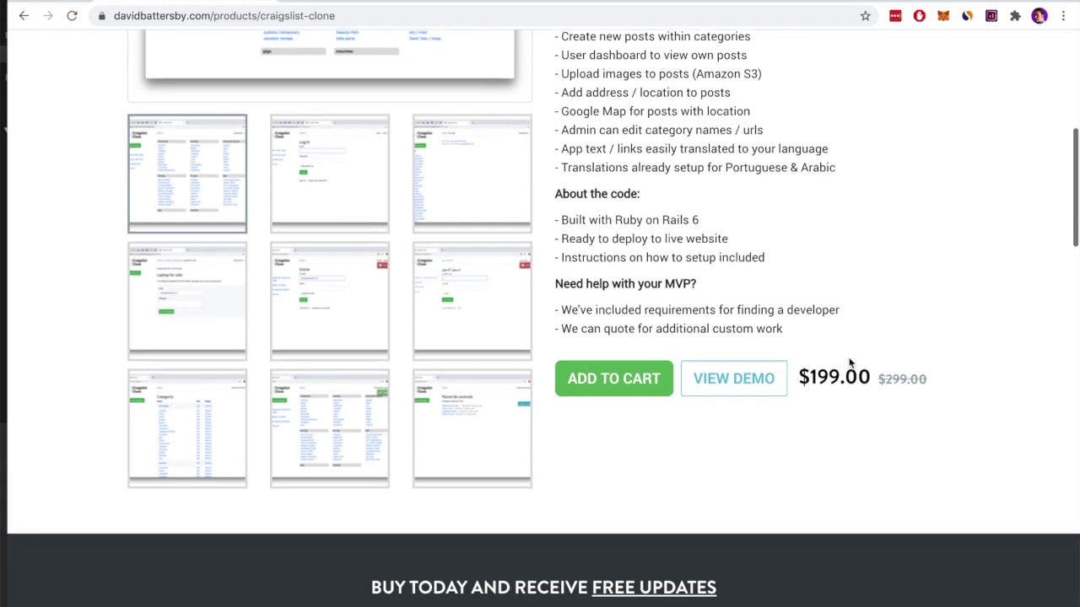